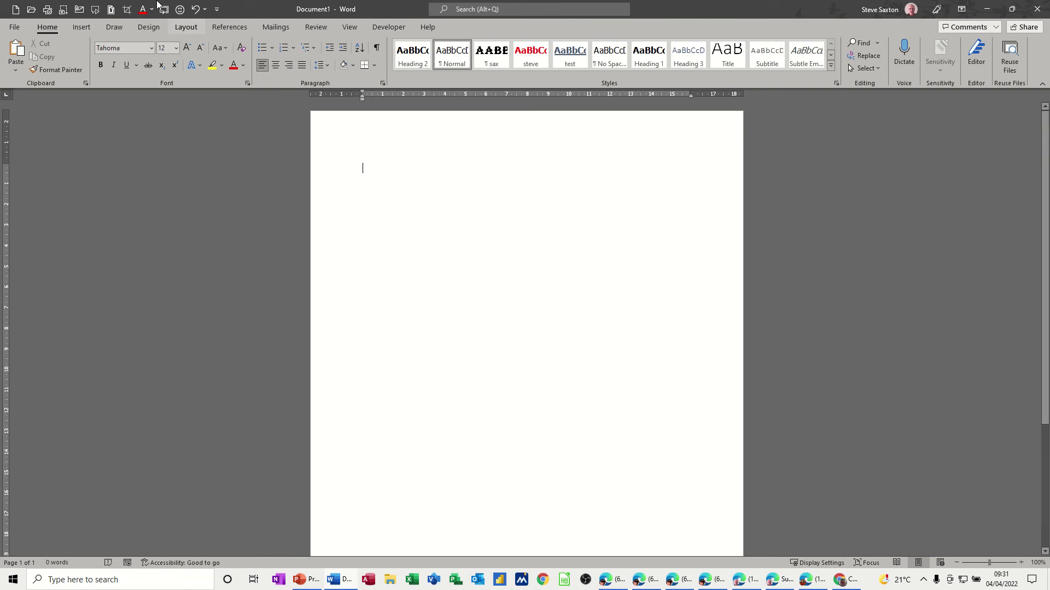
- Show the Mailings tools and open the Start Mail Merge document type list
{"action": "left_click", "coordinate": [277, 28]}
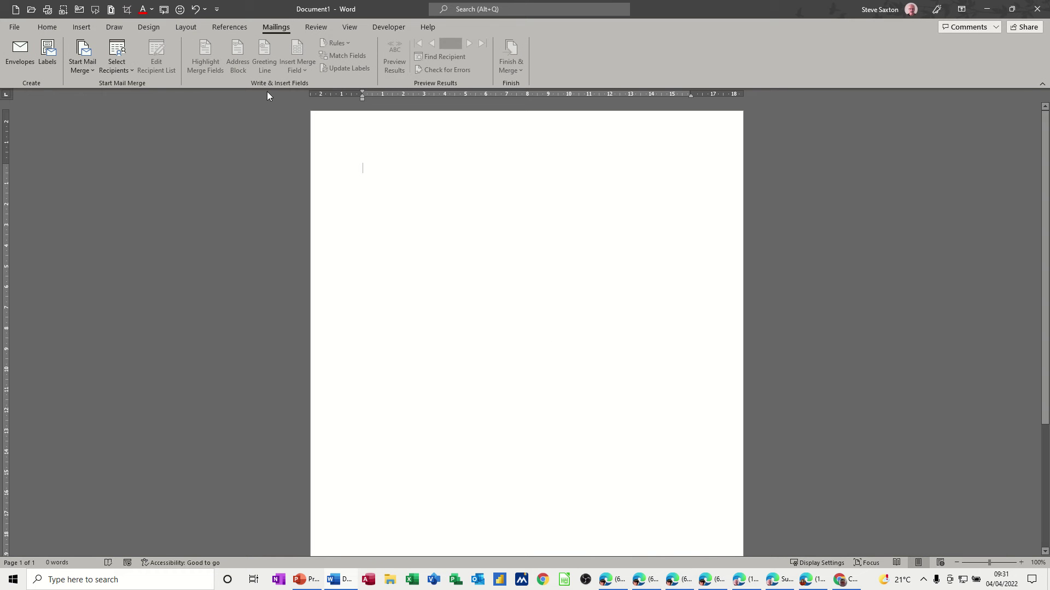
{"action": "left_click", "coordinate": [86, 73]}
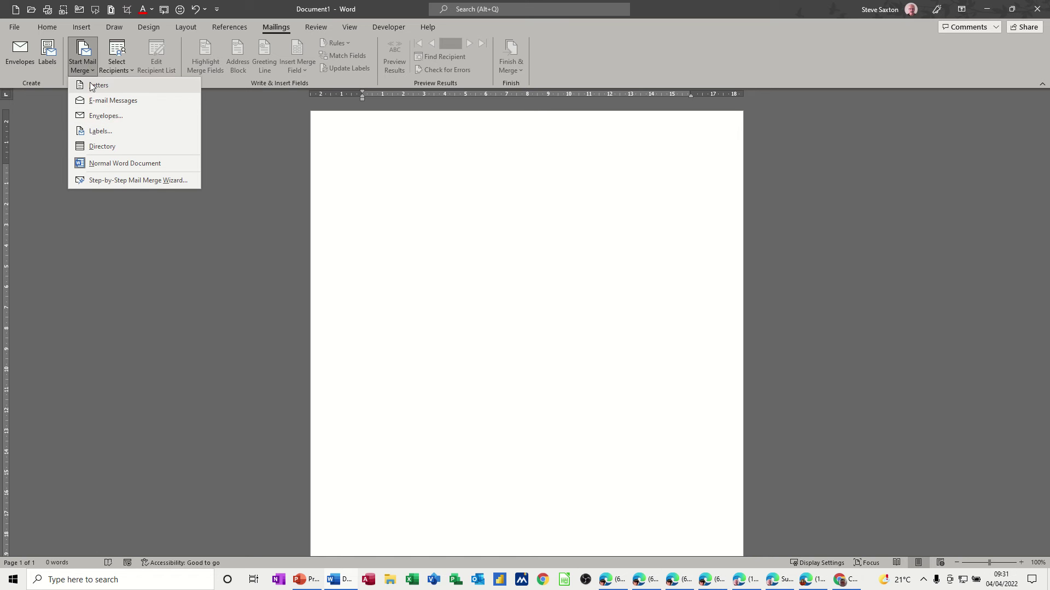
- Choose Labels and select Avery A4/A5 product number L7101 in Label Options
{"action": "left_click", "coordinate": [98, 132]}
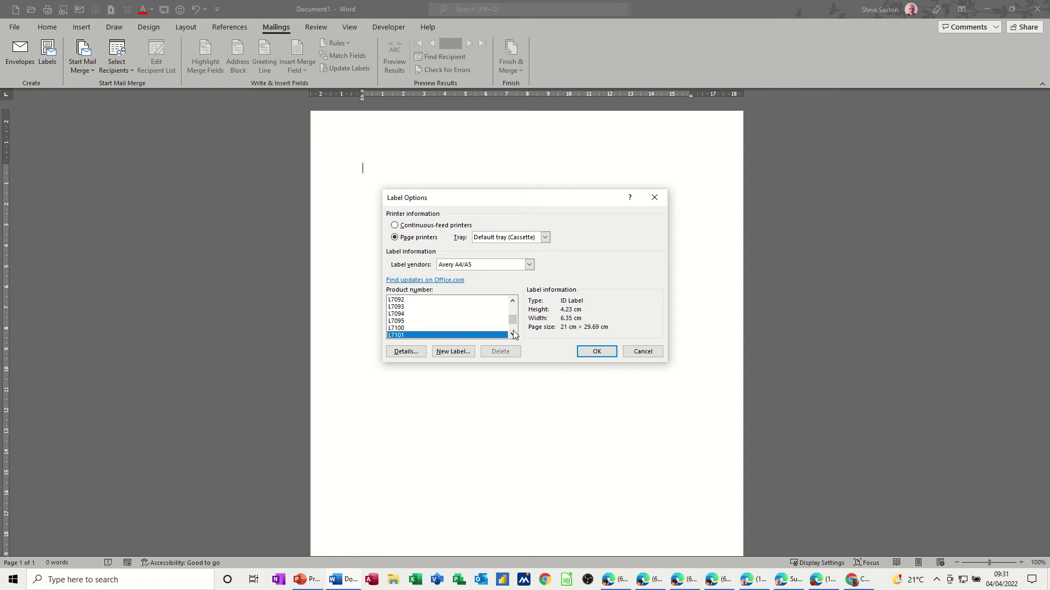
{"action": "scroll", "coordinate": [514, 318], "scroll_direction": "up", "scroll_amount": 5}
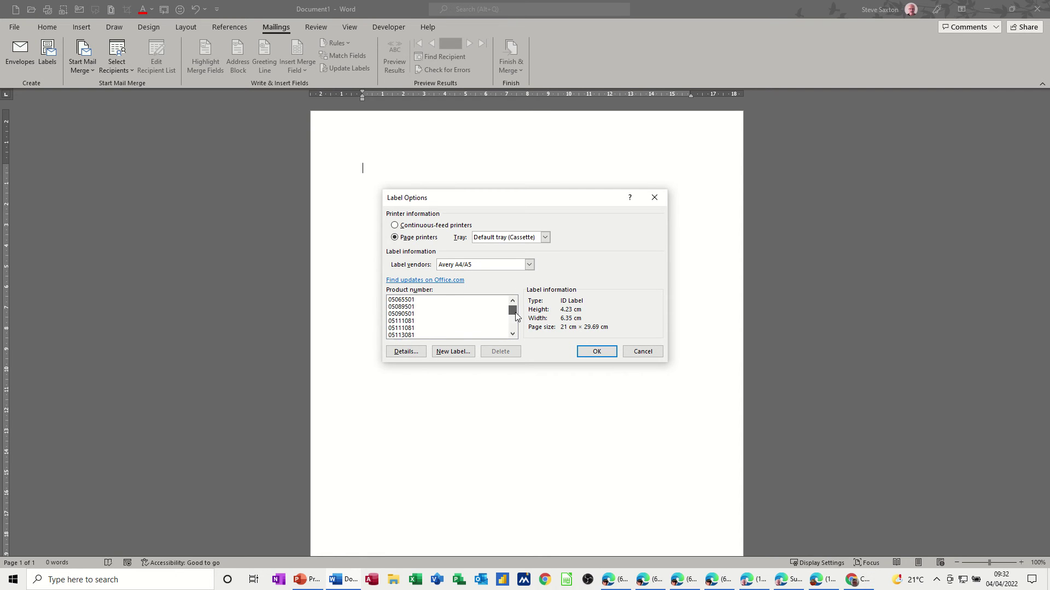
{"action": "left_click_drag", "start_coordinate": [515, 316], "coordinate": [516, 325]}
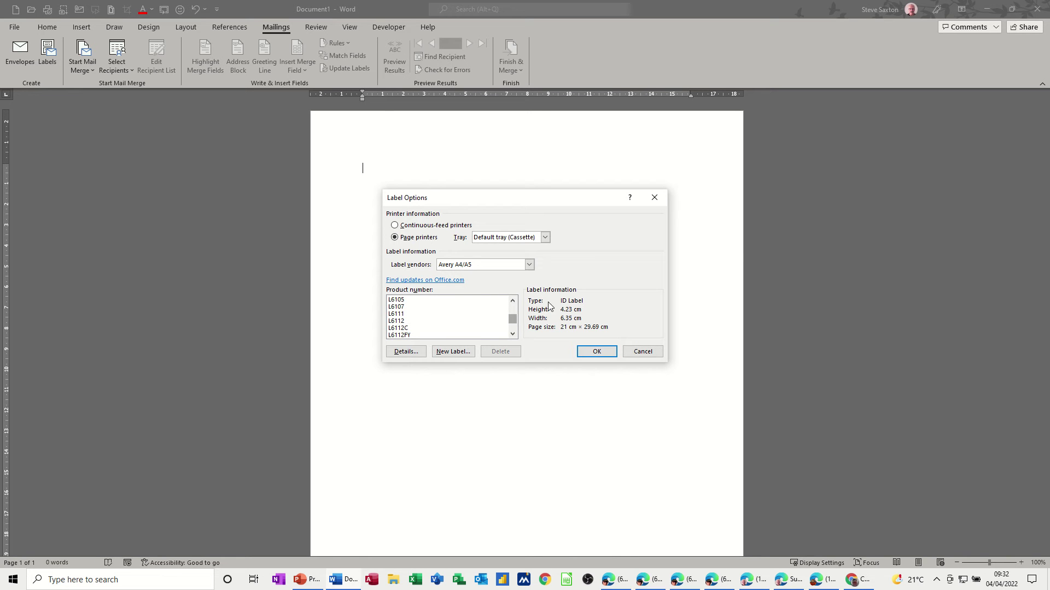
- Review the L7101 details (3 across, 6 down on A4) and close them
{"action": "left_click", "coordinate": [403, 354]}
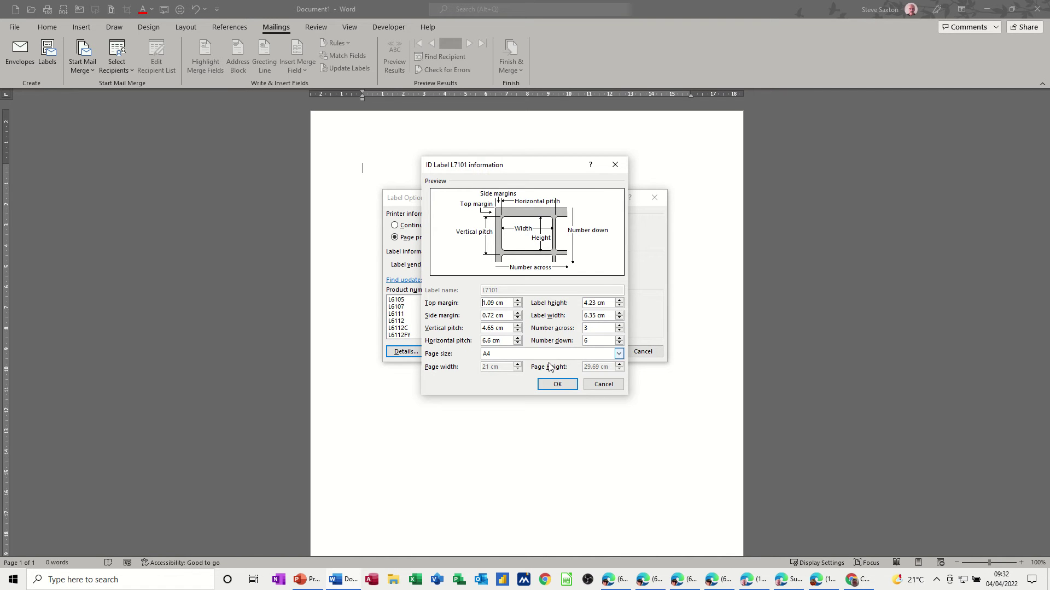
{"action": "left_click", "coordinate": [558, 385]}
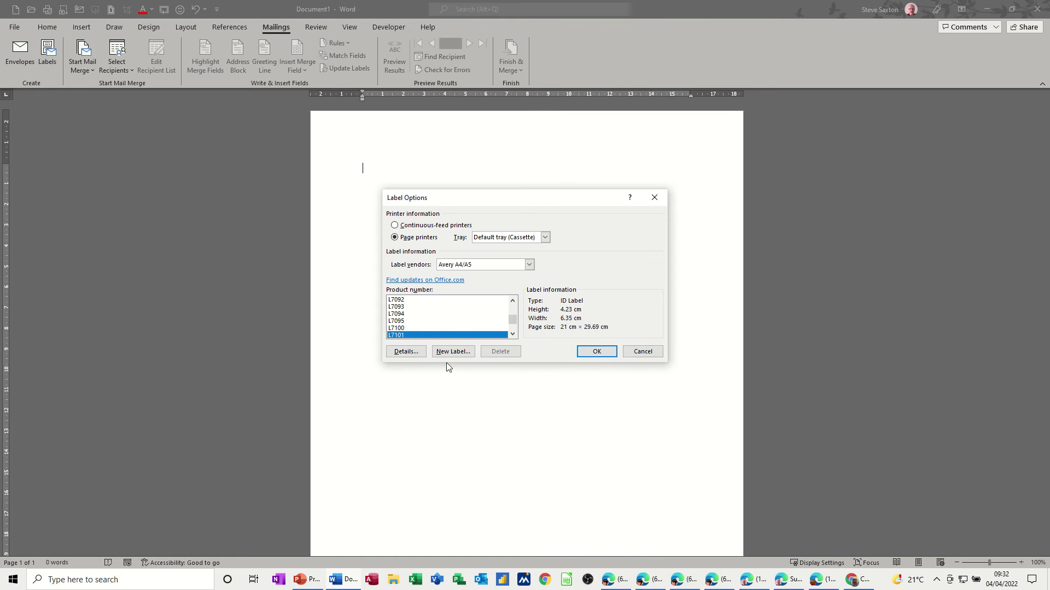
{"action": "left_click", "coordinate": [453, 352]}
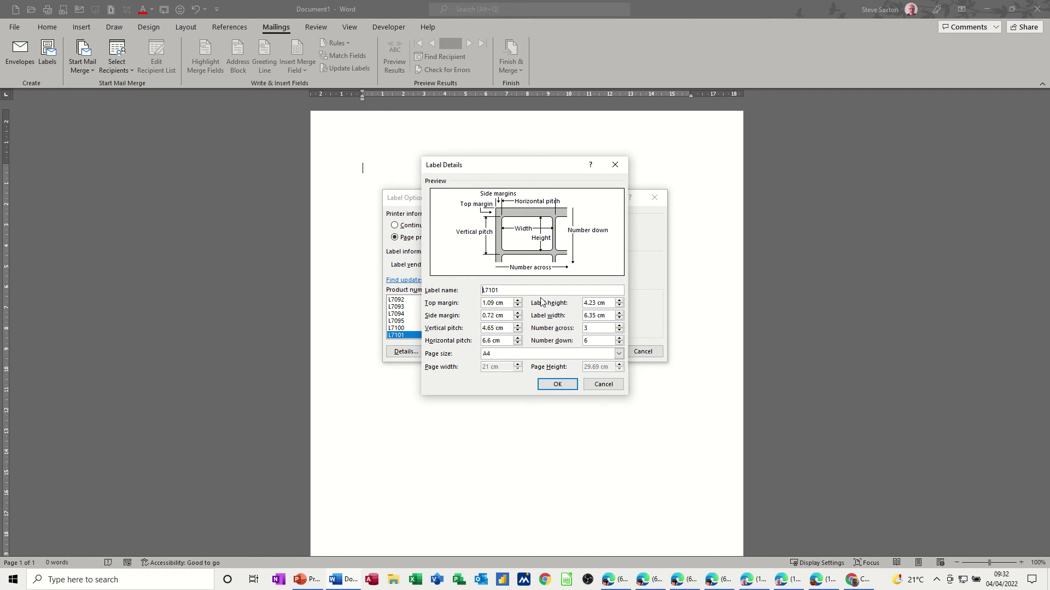
{"action": "left_click", "coordinate": [604, 386]}
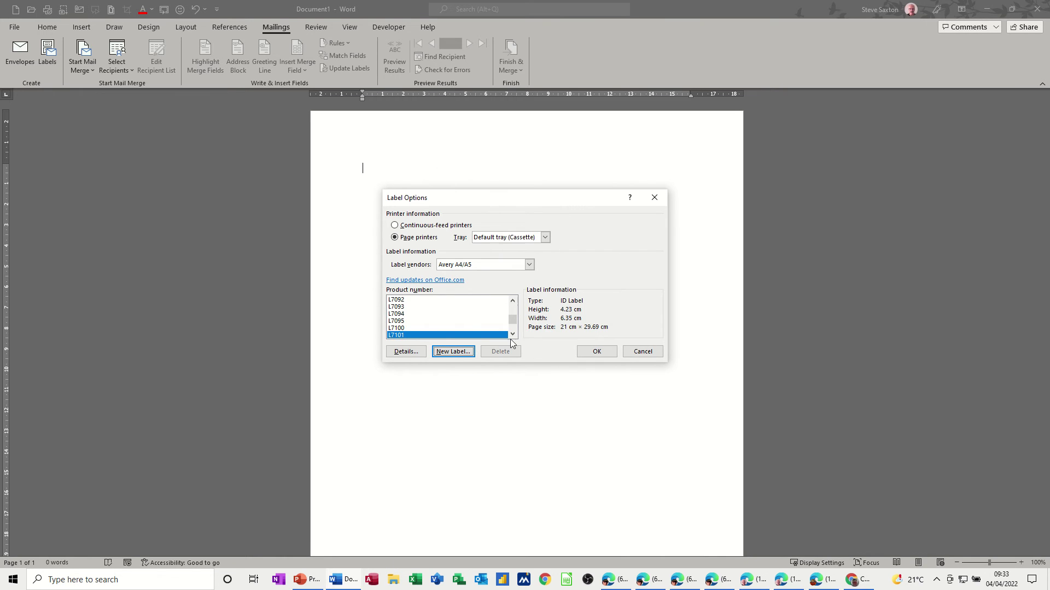
- Create the three-across L7101 label table and leave its View Gridlines switched on
{"action": "left_click", "coordinate": [596, 353]}
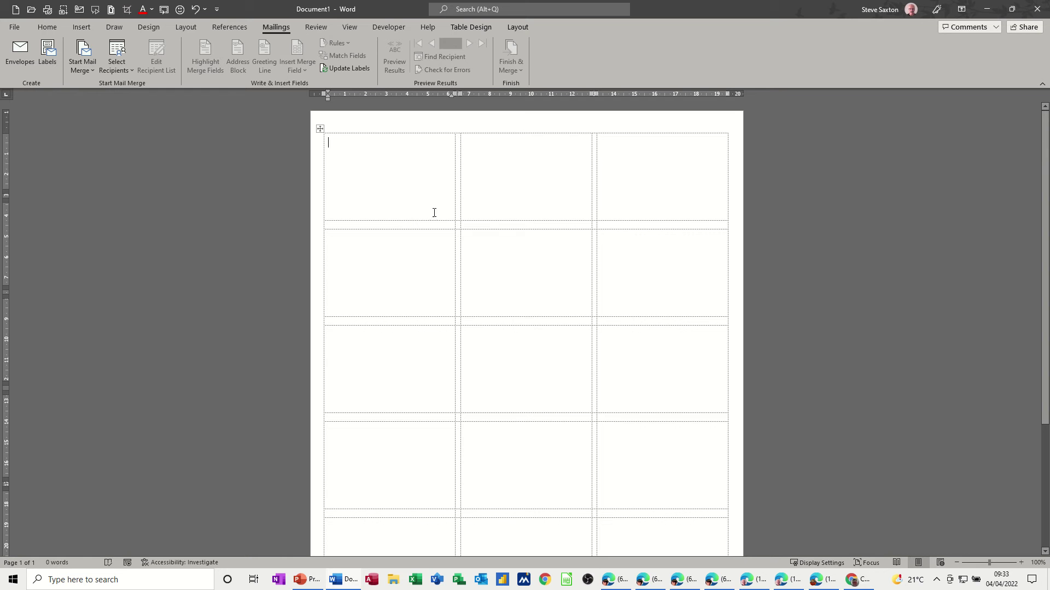
{"action": "left_click", "coordinate": [321, 129]}
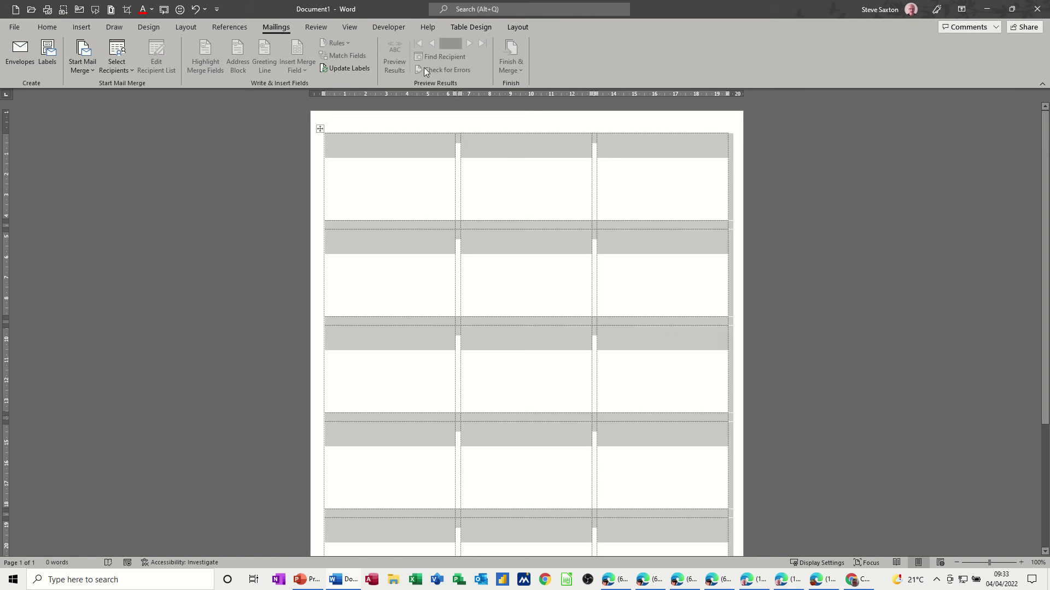
{"action": "left_click", "coordinate": [467, 28]}
{"action": "left_click", "coordinate": [512, 29]}
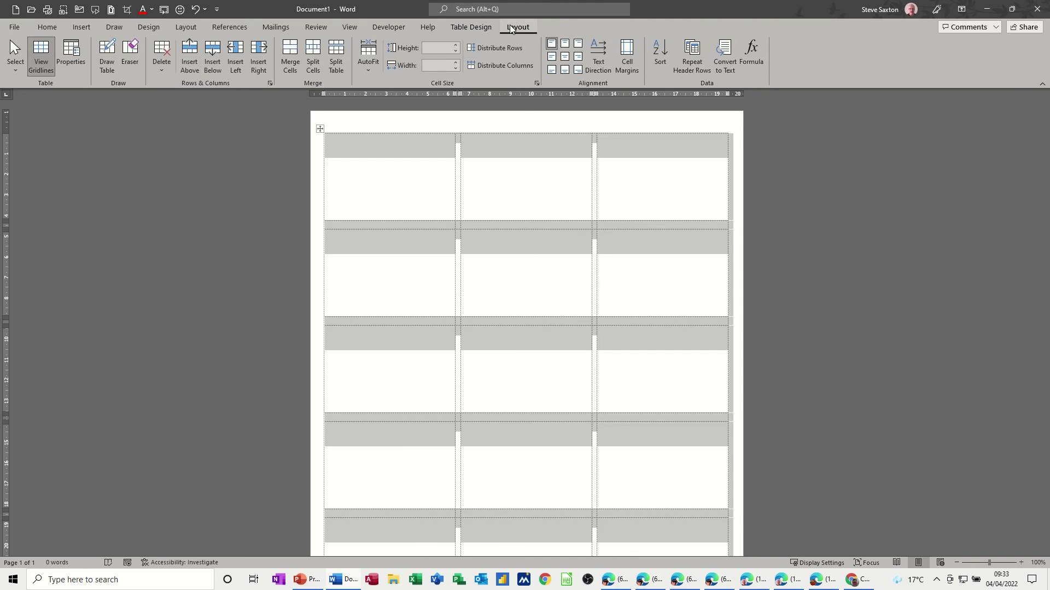
{"action": "left_click", "coordinate": [37, 56]}
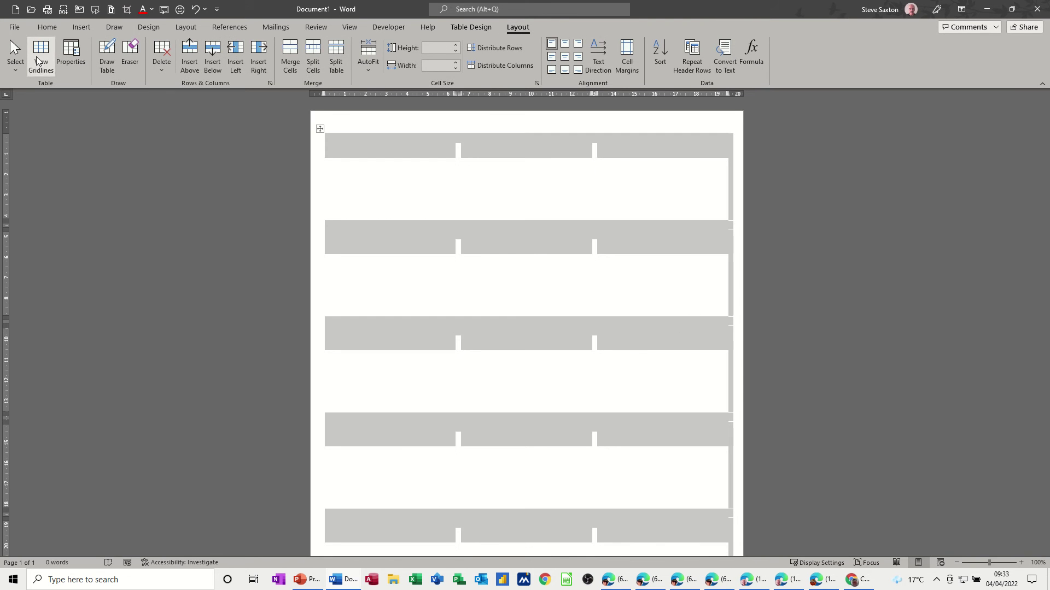
{"action": "left_click", "coordinate": [394, 187]}
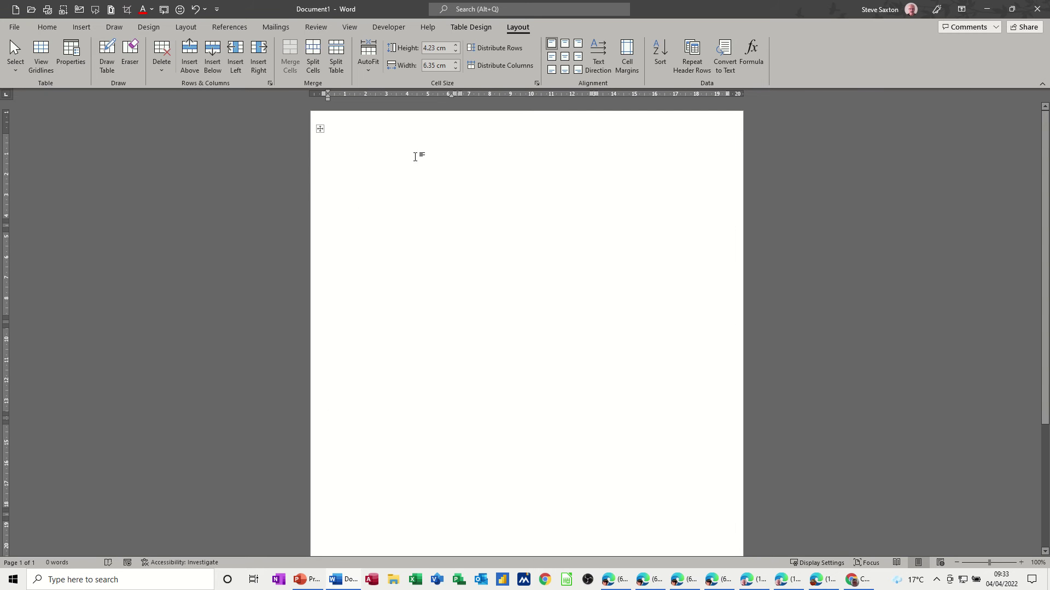
{"action": "left_click", "coordinate": [42, 55]}
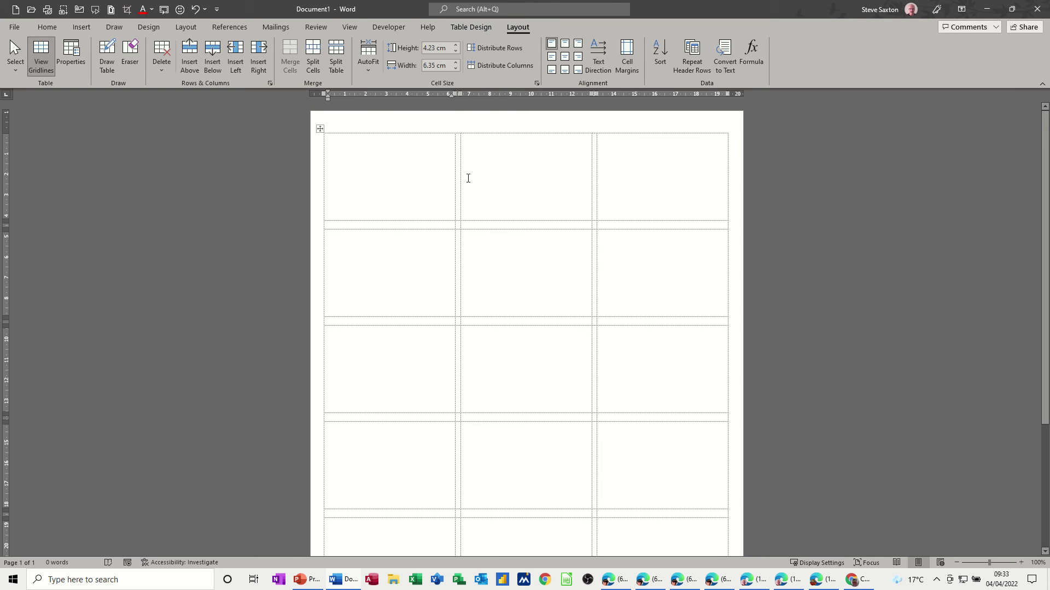
{"action": "left_click", "coordinate": [468, 28]}
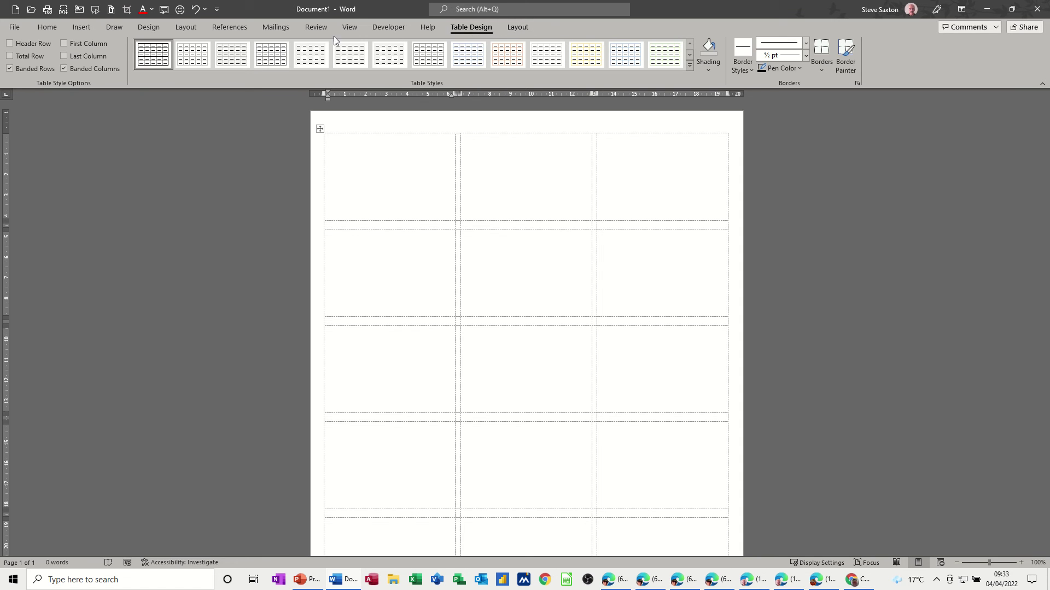
{"action": "left_click", "coordinate": [262, 28]}
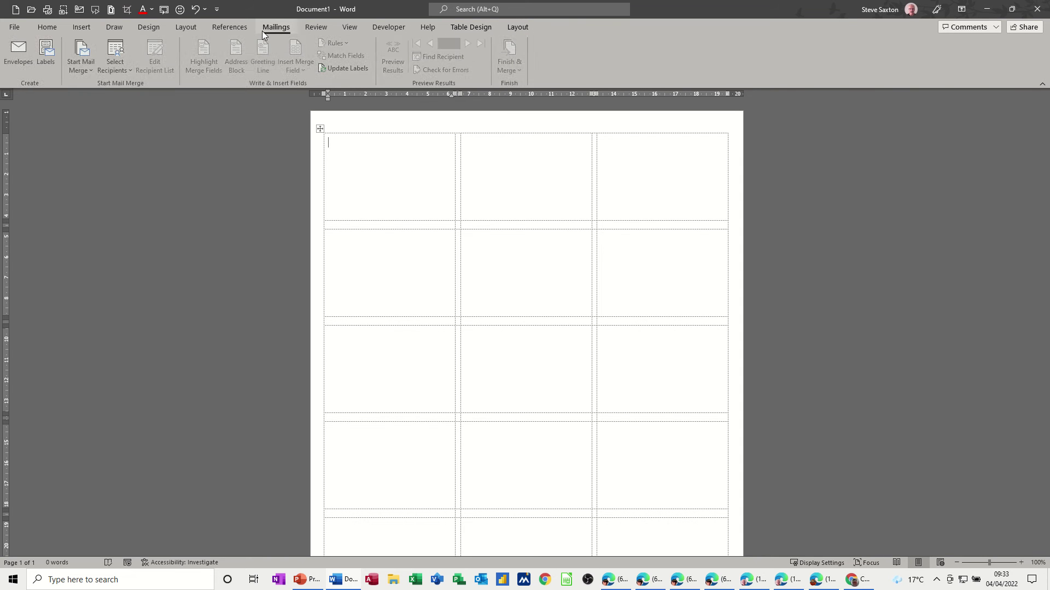
- Start a new recipient list with Select Recipients > Type a New List
{"action": "left_click", "coordinate": [123, 72]}
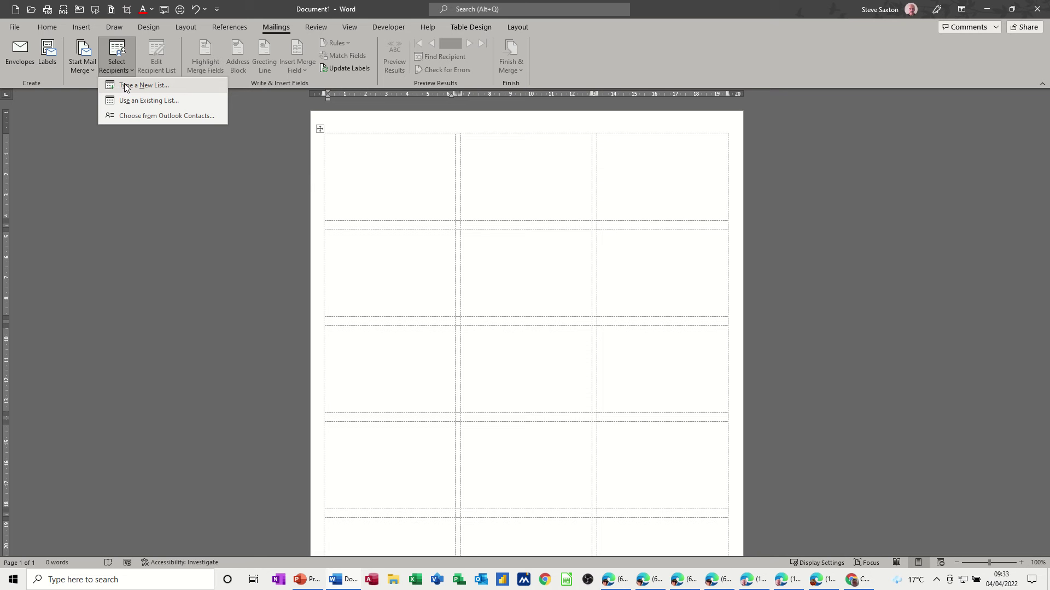
{"action": "left_click", "coordinate": [133, 87]}
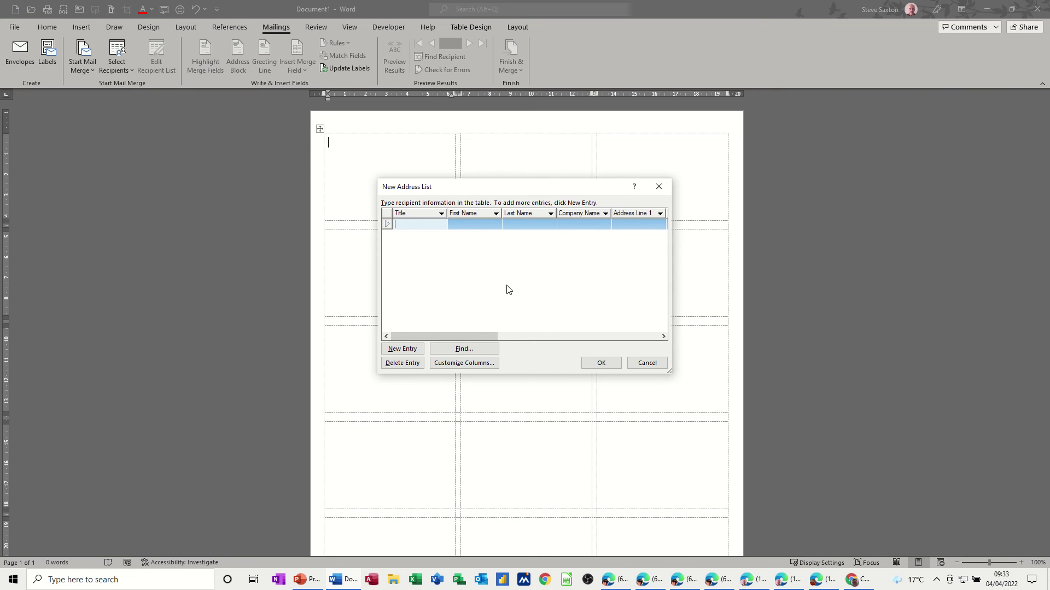
- Delete the E-mail Address, Work Phone, Home Phone and Country or Region fields
{"action": "left_click", "coordinate": [454, 363]}
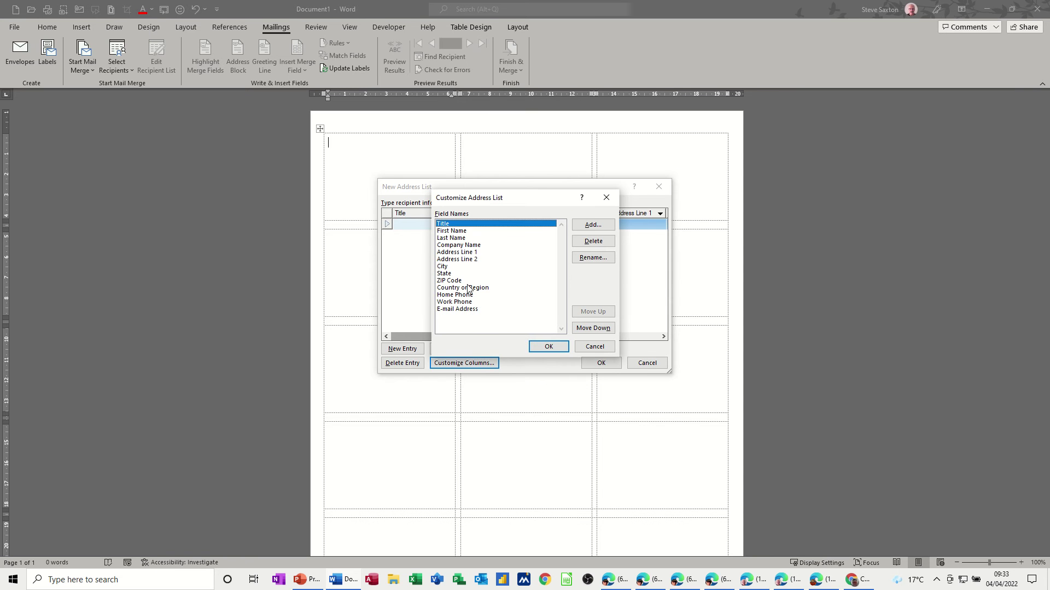
{"action": "left_click", "coordinate": [467, 310]}
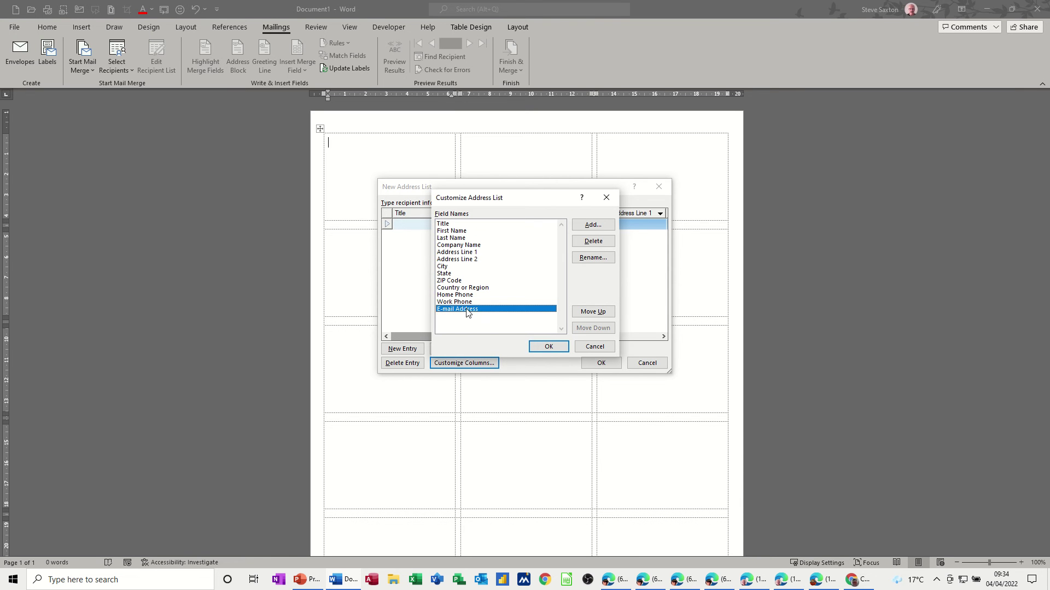
{"action": "left_click", "coordinate": [602, 249]}
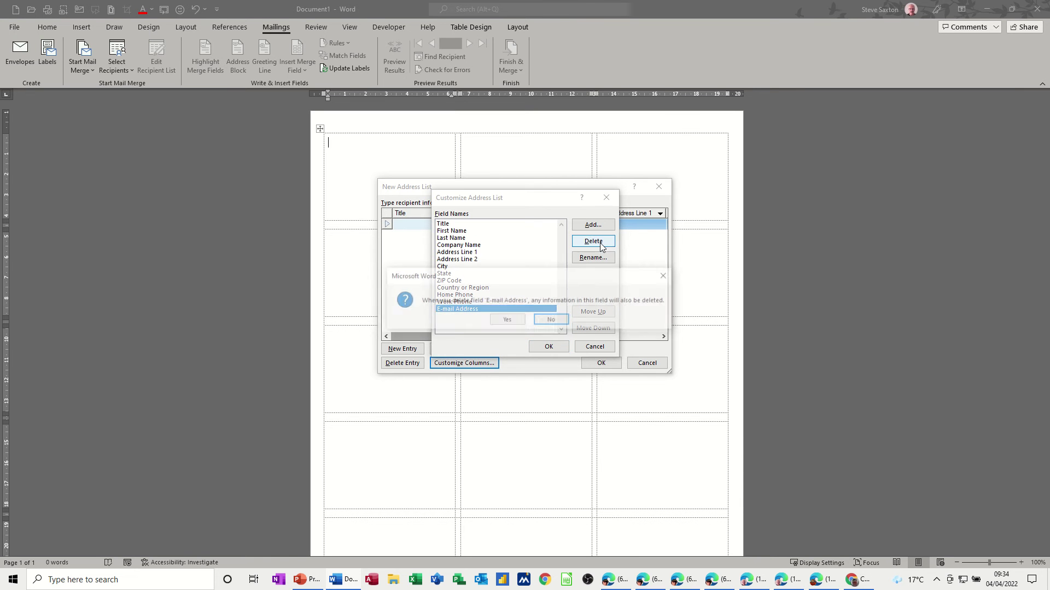
{"action": "left_click", "coordinate": [507, 321]}
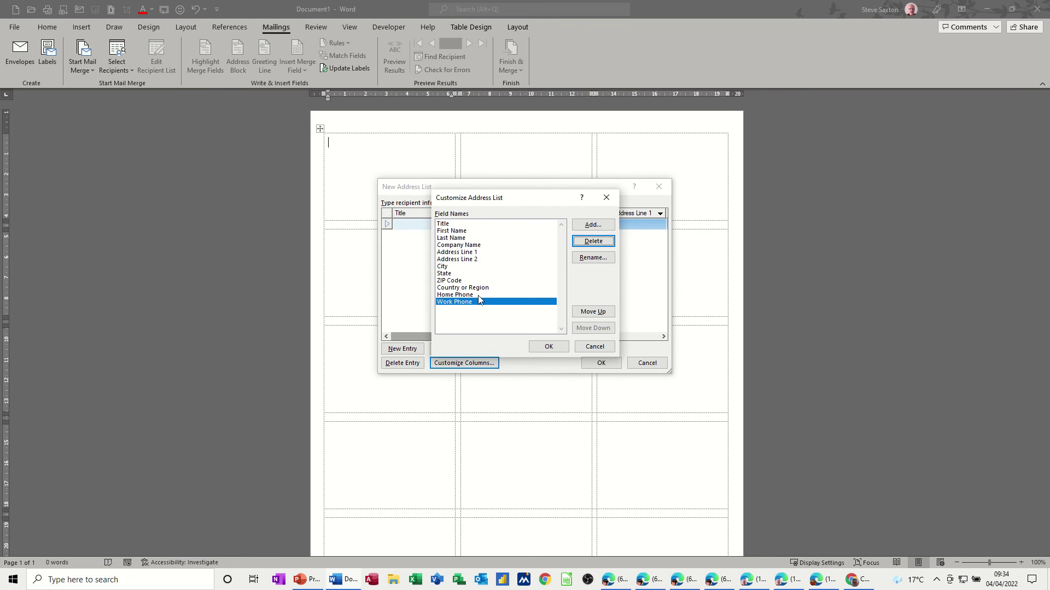
{"action": "left_click", "coordinate": [595, 242]}
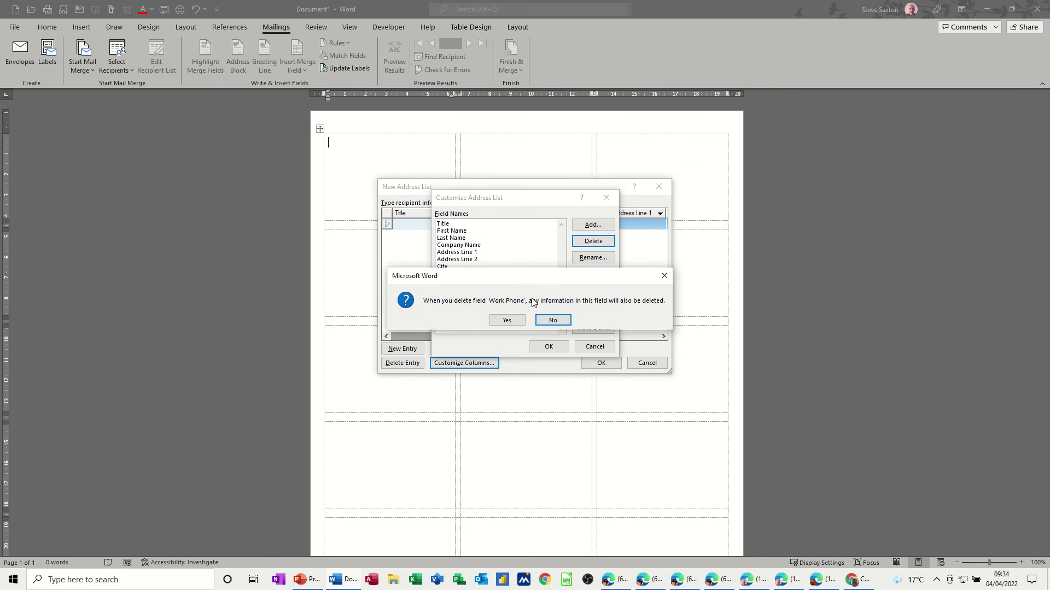
{"action": "left_click", "coordinate": [507, 321]}
{"action": "left_click", "coordinate": [593, 241]}
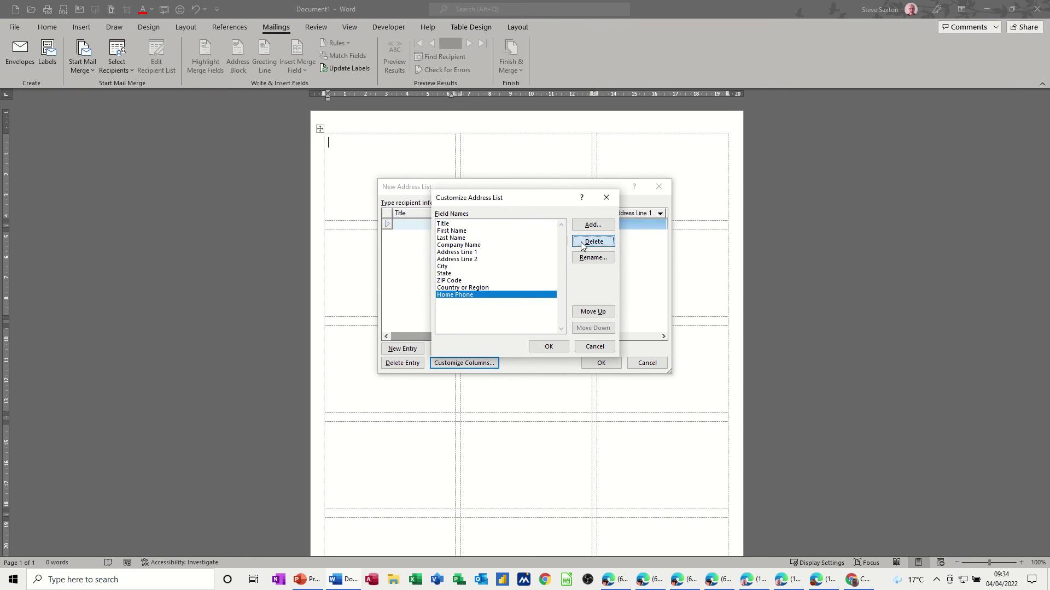
{"action": "left_click", "coordinate": [507, 320]}
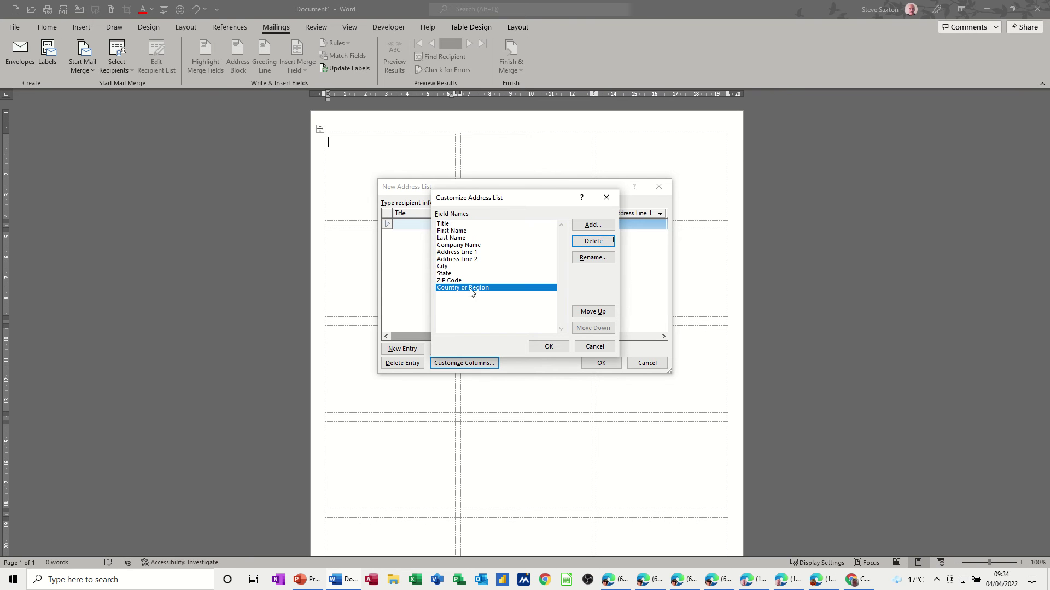
{"action": "left_click", "coordinate": [589, 245]}
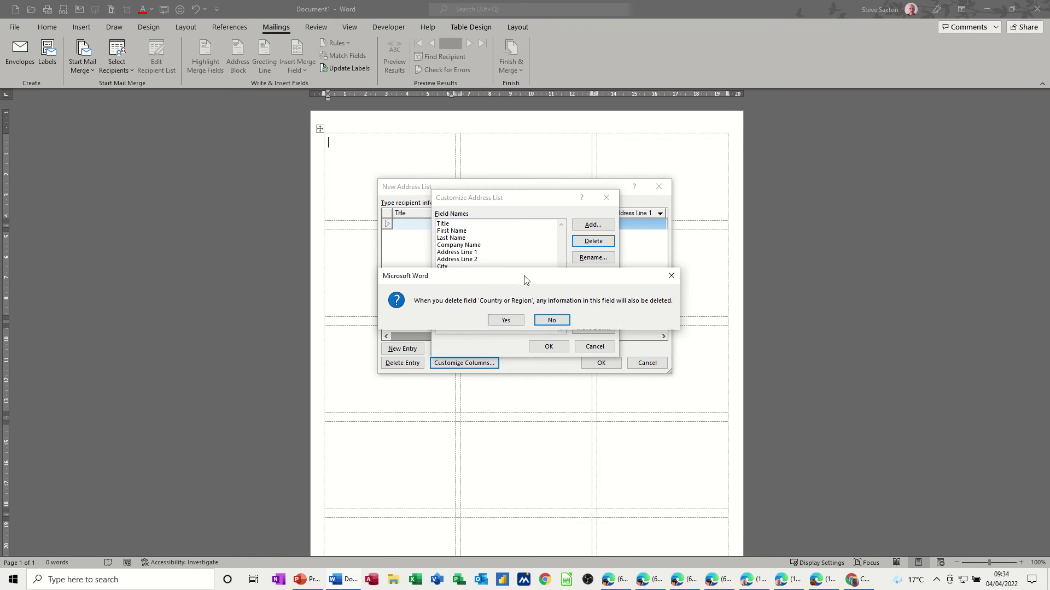
{"action": "left_click", "coordinate": [503, 320]}
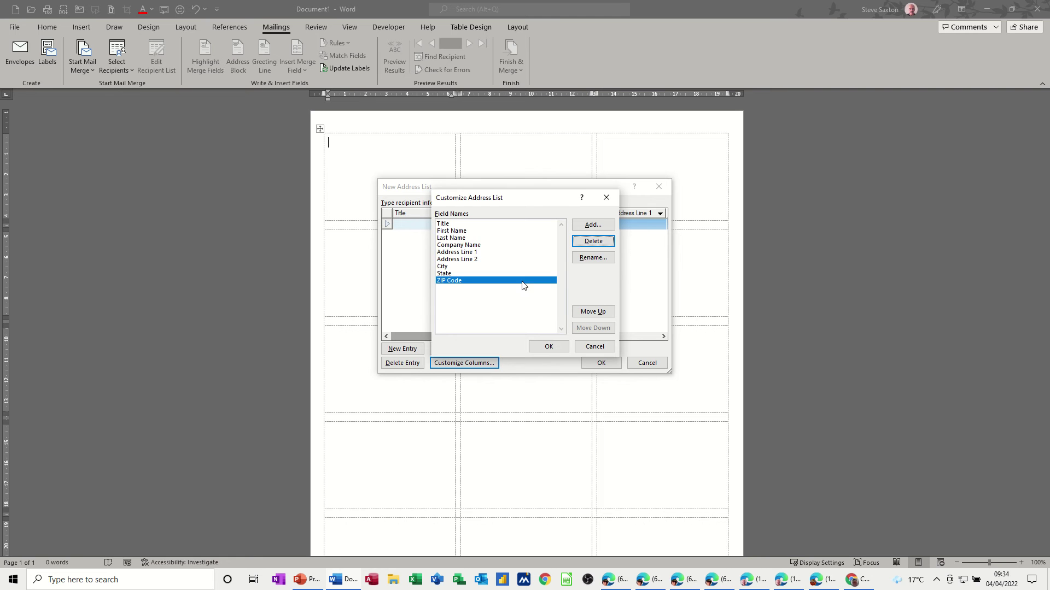
- Rename ZIP Code to Post Code and State to County
{"action": "left_click", "coordinate": [582, 261]}
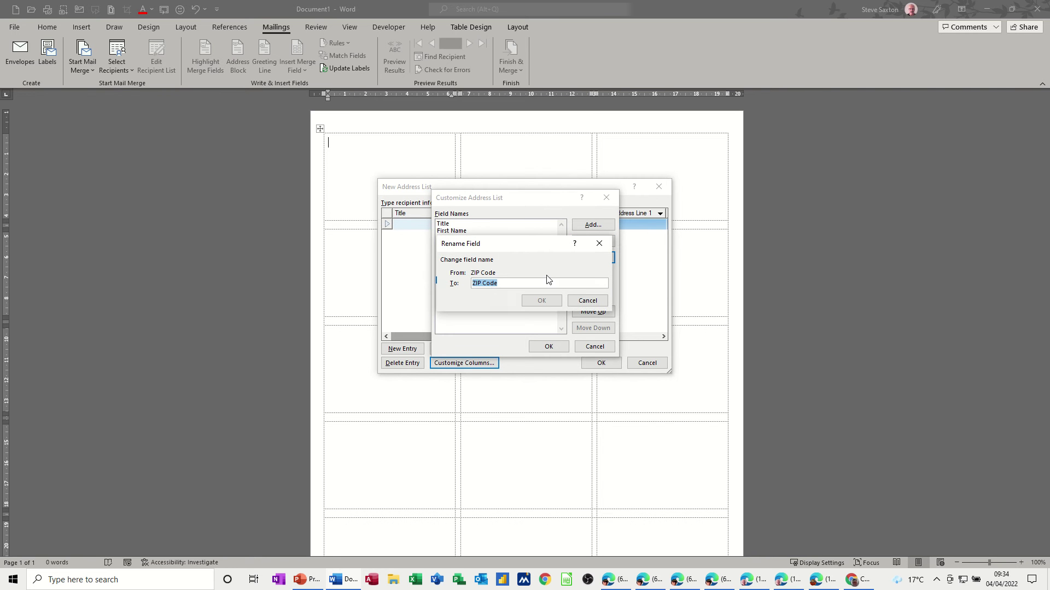
{"action": "type", "text": "Post"}
{"action": "left_click", "coordinate": [528, 301]}
{"action": "left_click", "coordinate": [474, 273]}
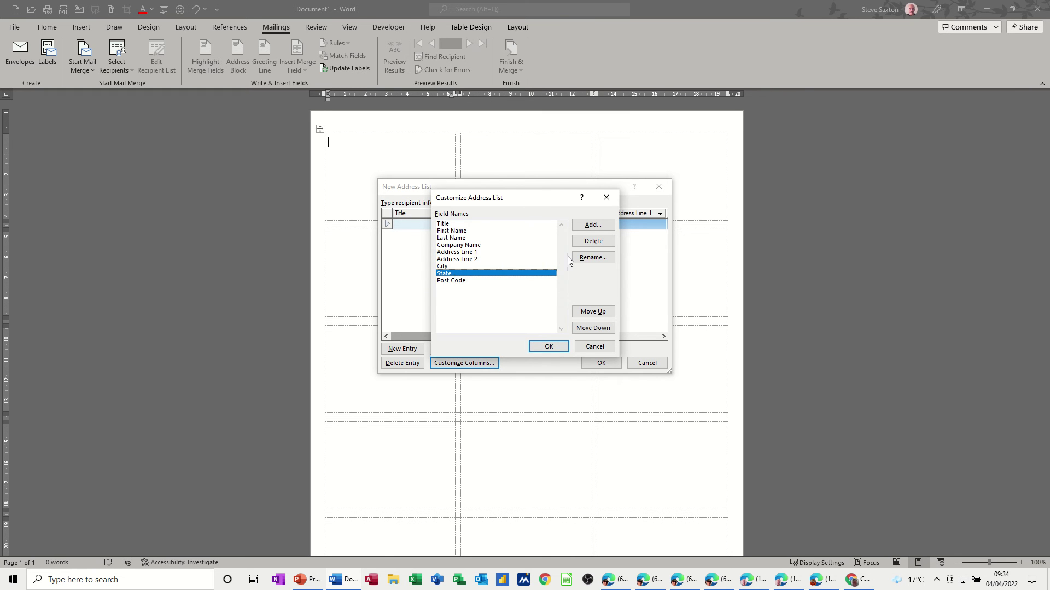
{"action": "left_click", "coordinate": [588, 258]}
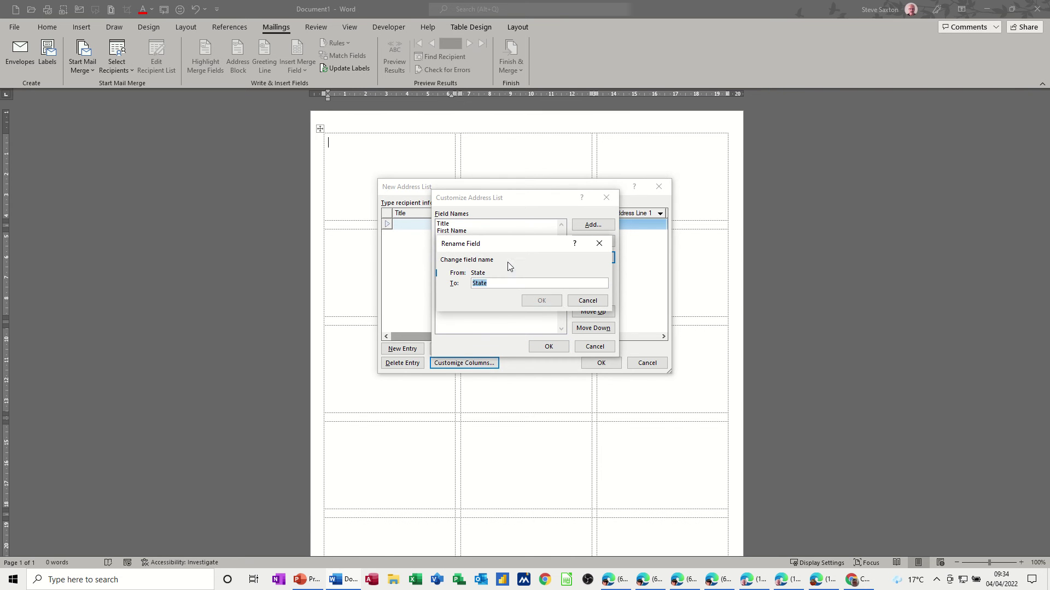
{"action": "type", "text": "County"}
{"action": "left_click", "coordinate": [541, 301]}
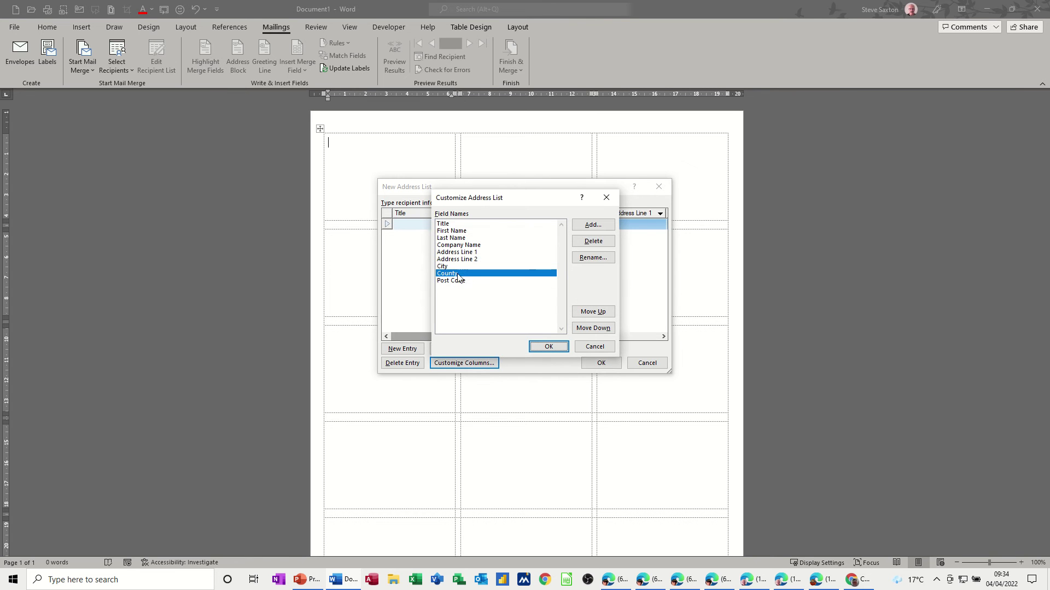
- Remove the Address Line 2 and Company Name fields
{"action": "left_click", "coordinate": [458, 259]}
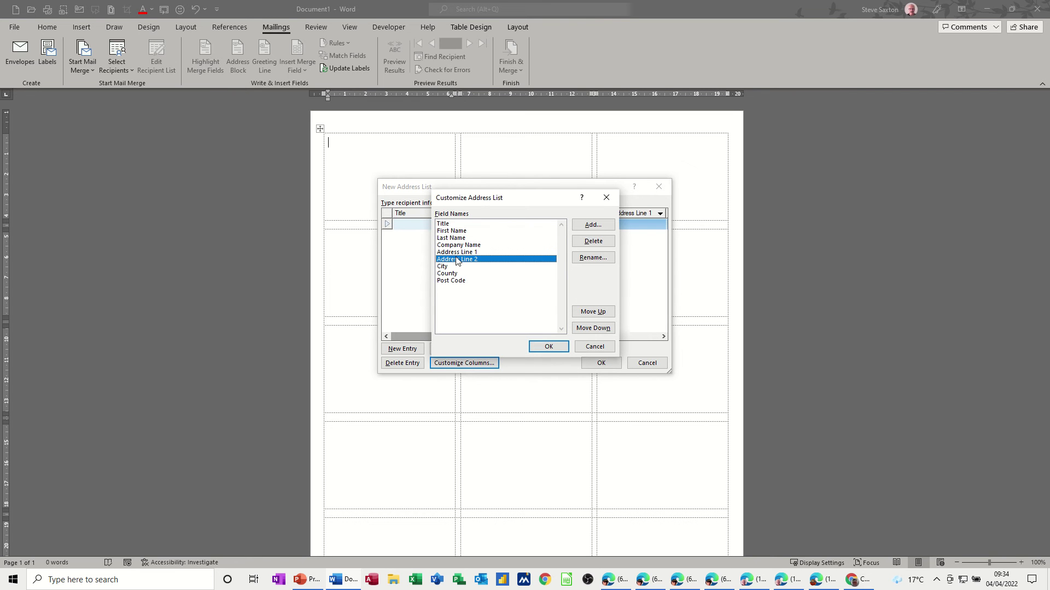
{"action": "left_click", "coordinate": [590, 242]}
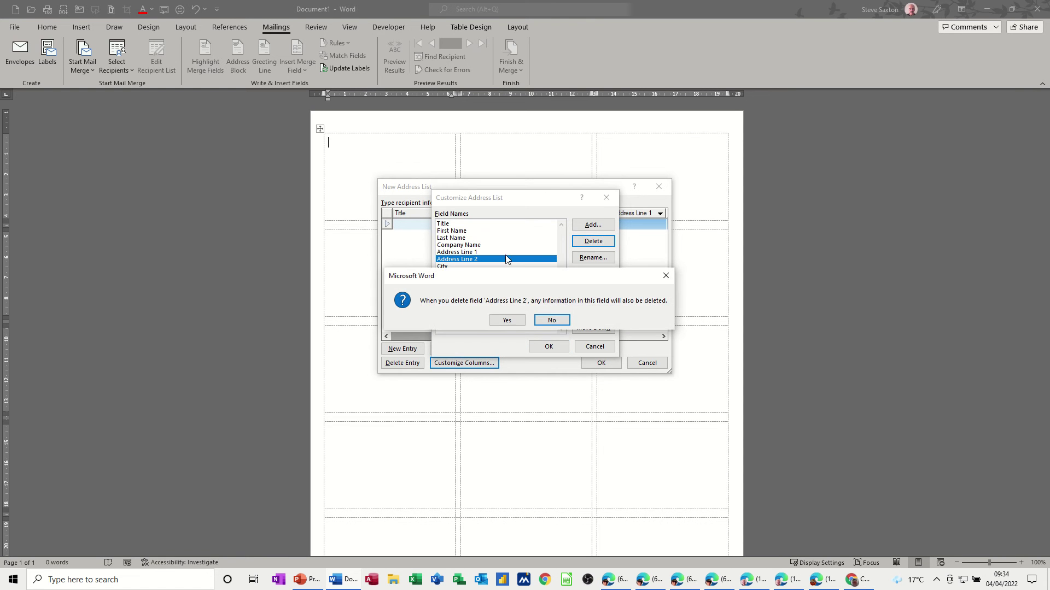
{"action": "left_click", "coordinate": [507, 320]}
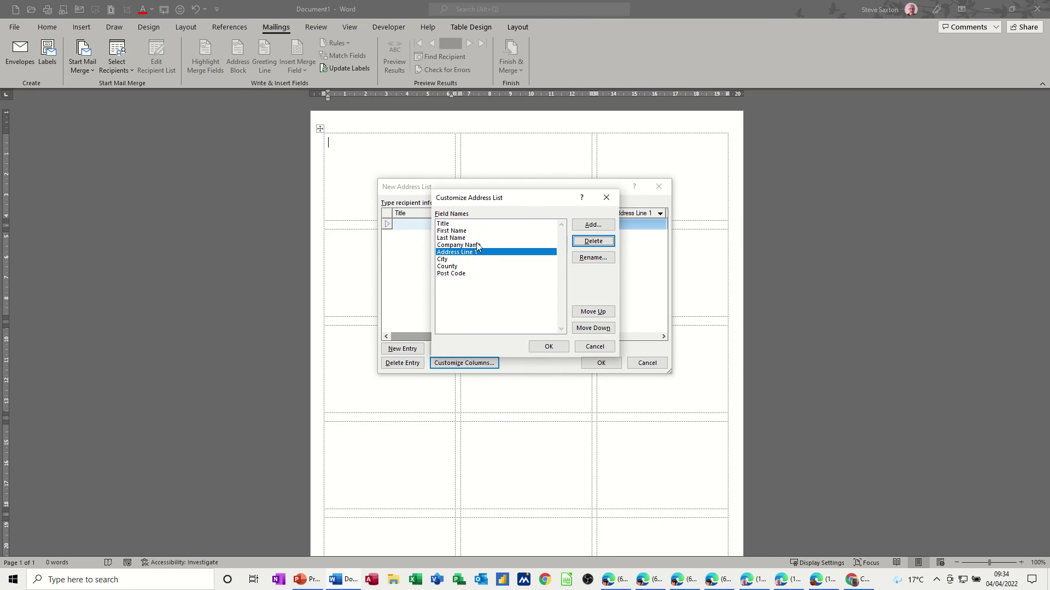
{"action": "left_click", "coordinate": [480, 245]}
{"action": "left_click", "coordinate": [593, 246]}
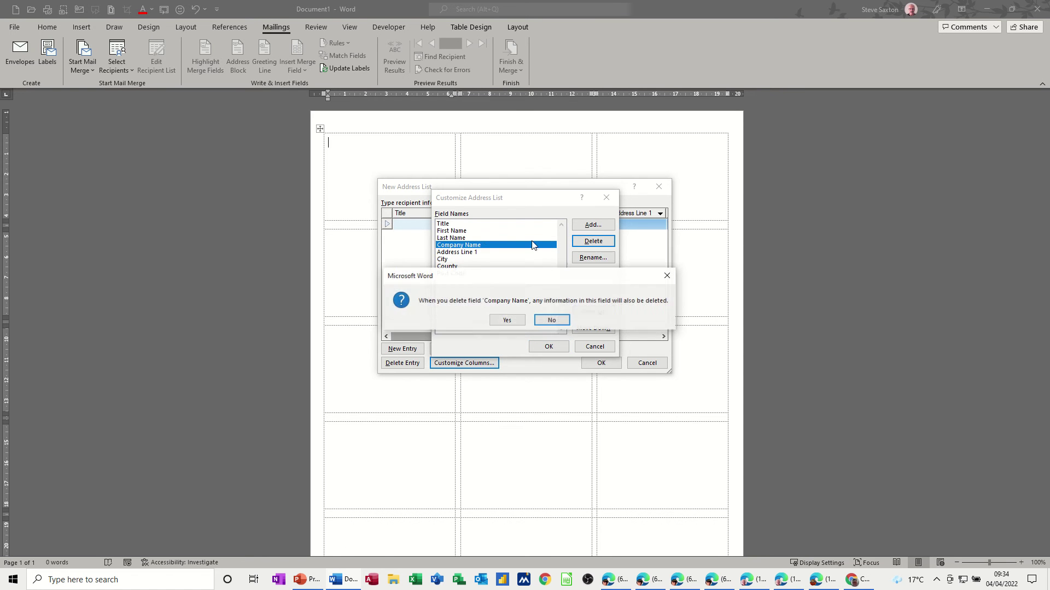
{"action": "left_click", "coordinate": [507, 320]}
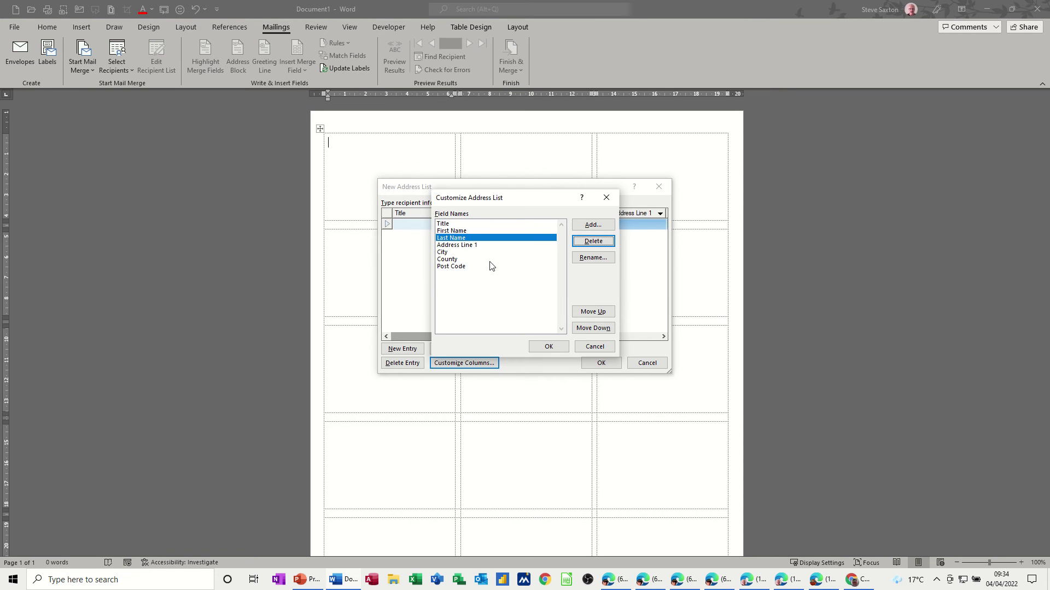
- Accept the customised fields and enter the first recipient's title Mr and full name
{"action": "left_click", "coordinate": [546, 347]}
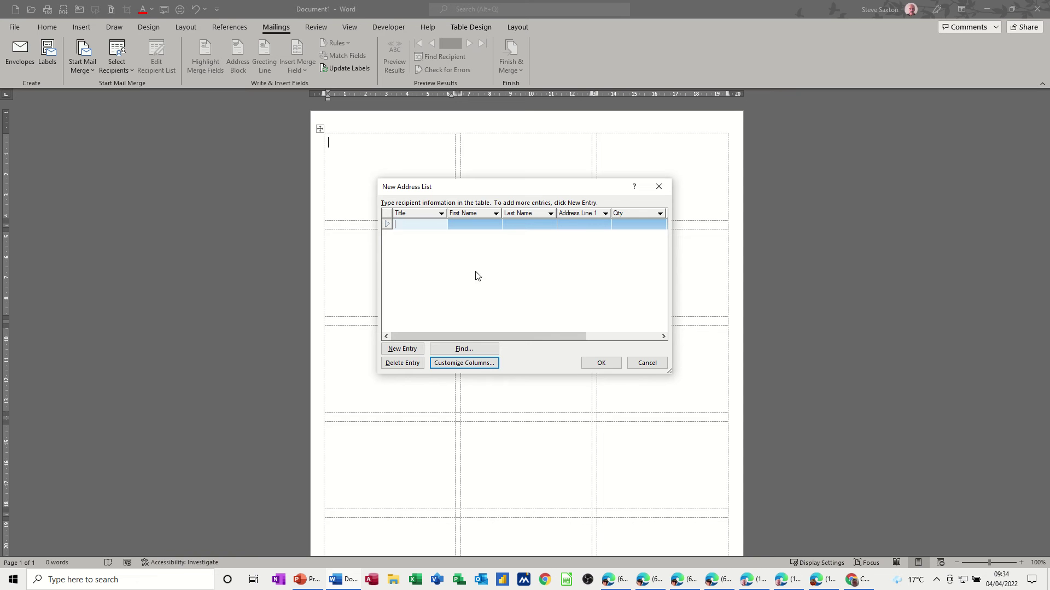
{"action": "type", "text": "Mr"}
{"action": "key", "text": "Tab"}
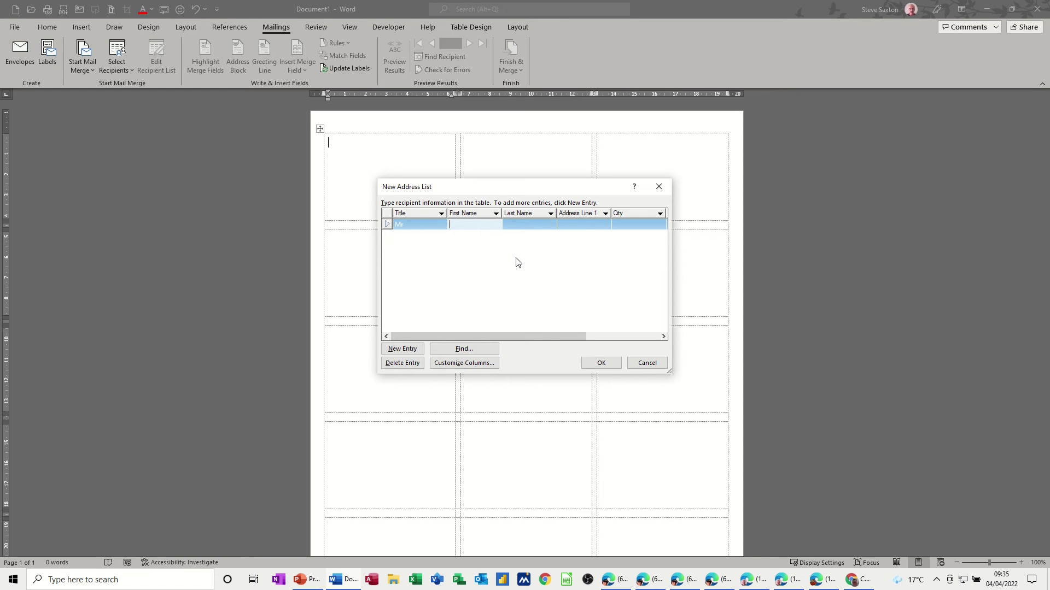
{"action": "key", "text": "Tab"}
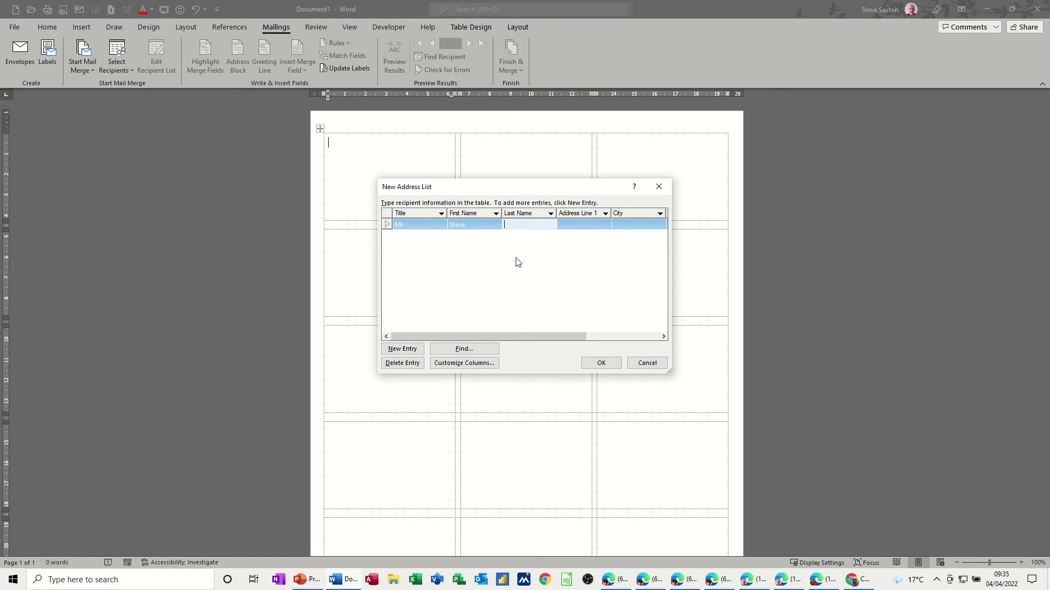
{"action": "key", "text": "Tab"}
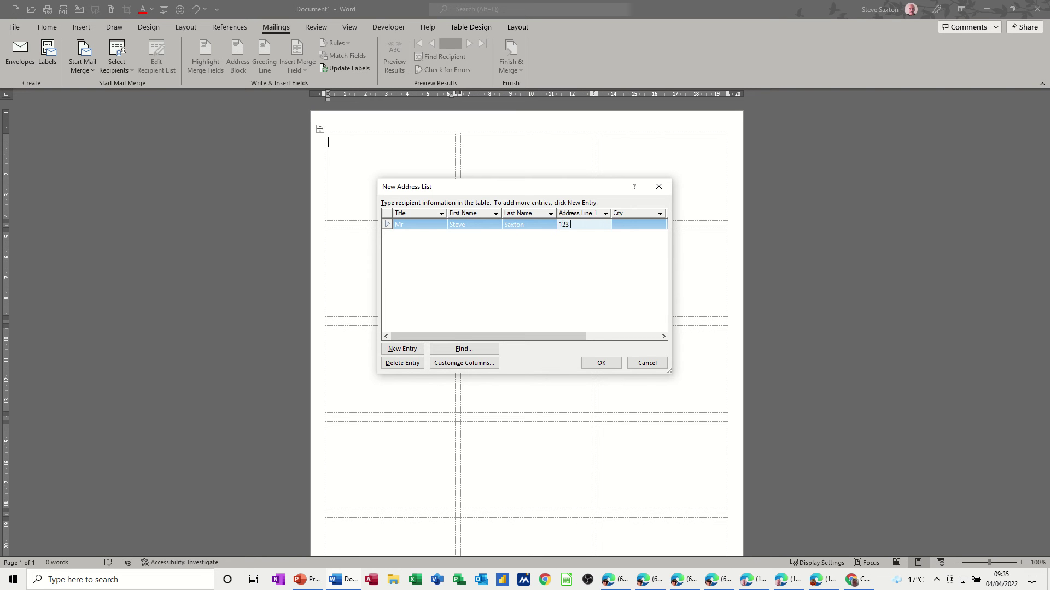
- Fill in that recipient's street address, city, county and post code, then add a new entry
{"action": "key", "text": "Tab"}
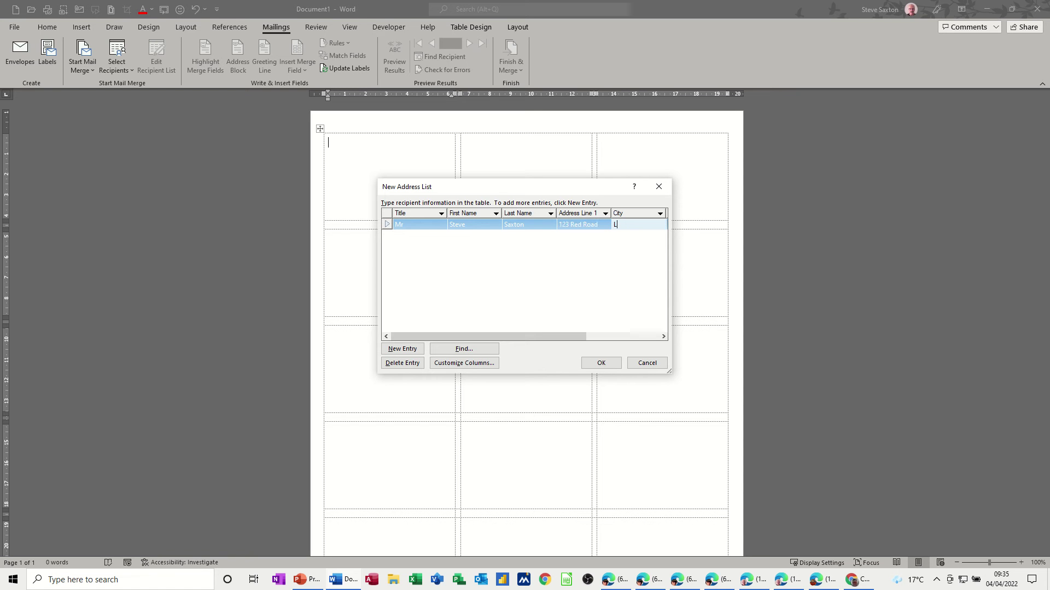
{"action": "type", "text": "Leeds"}
{"action": "key", "text": "Tab"}
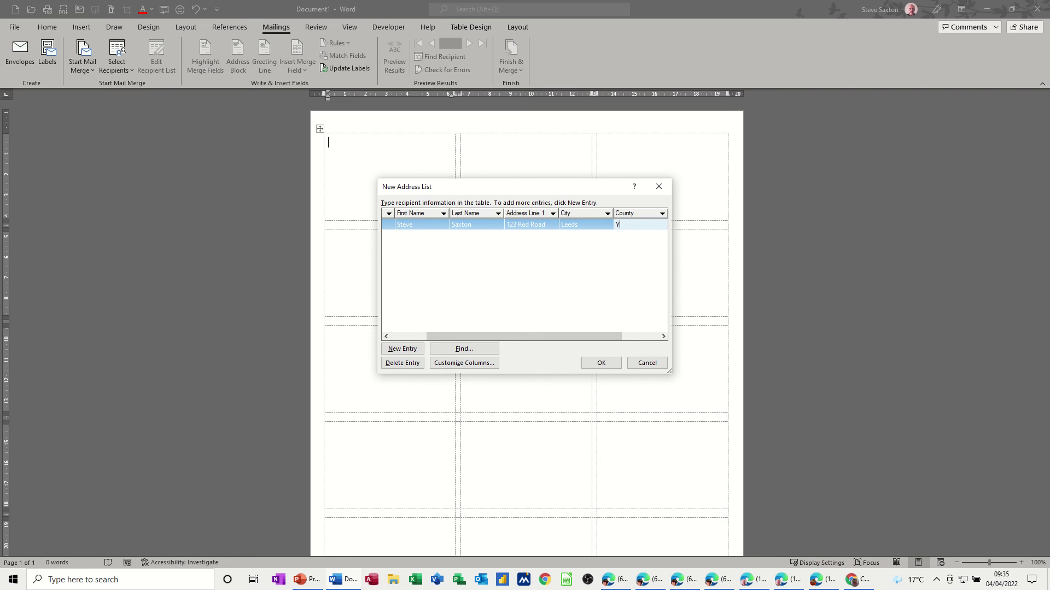
{"action": "type", "text": "Yorks"}
{"action": "key", "text": "Tab"}
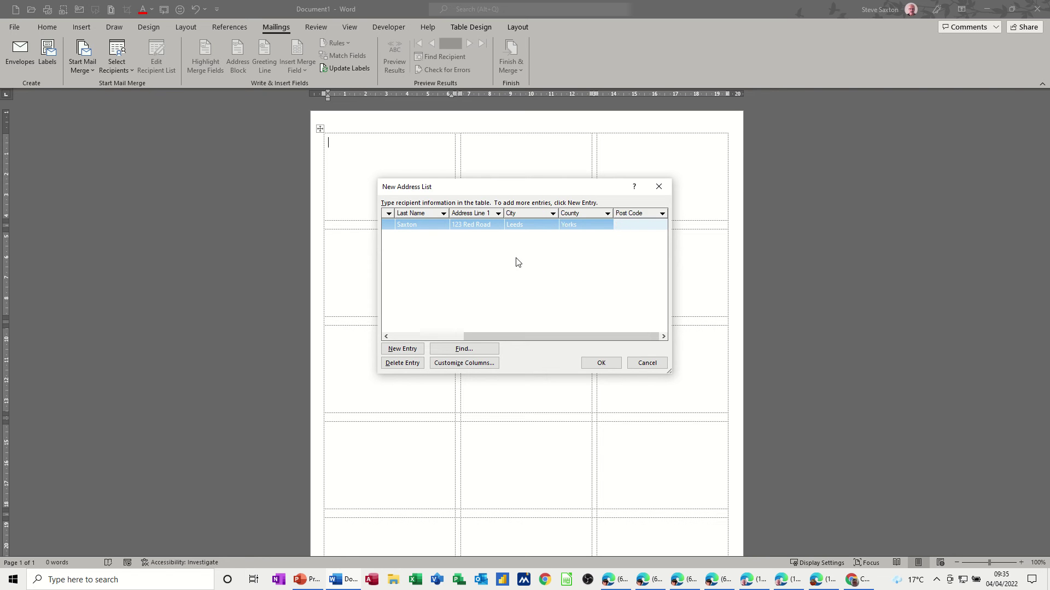
{"action": "type", "text": "LE2 2RT"}
{"action": "key", "text": "Tab"}
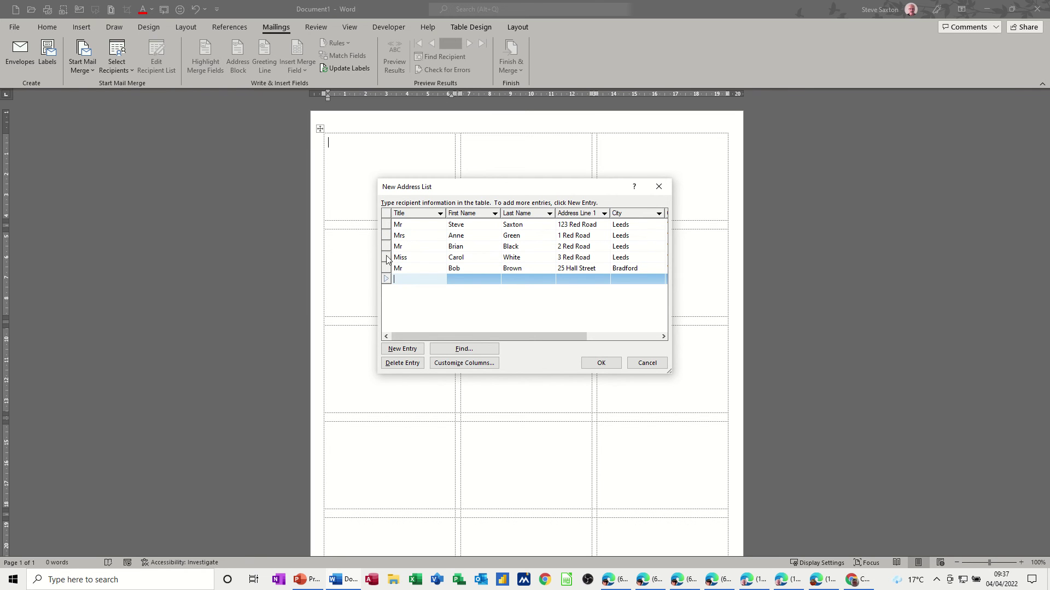
- Save the recipient list as MyAddresses in My Data Sources
{"action": "left_click", "coordinate": [599, 363]}
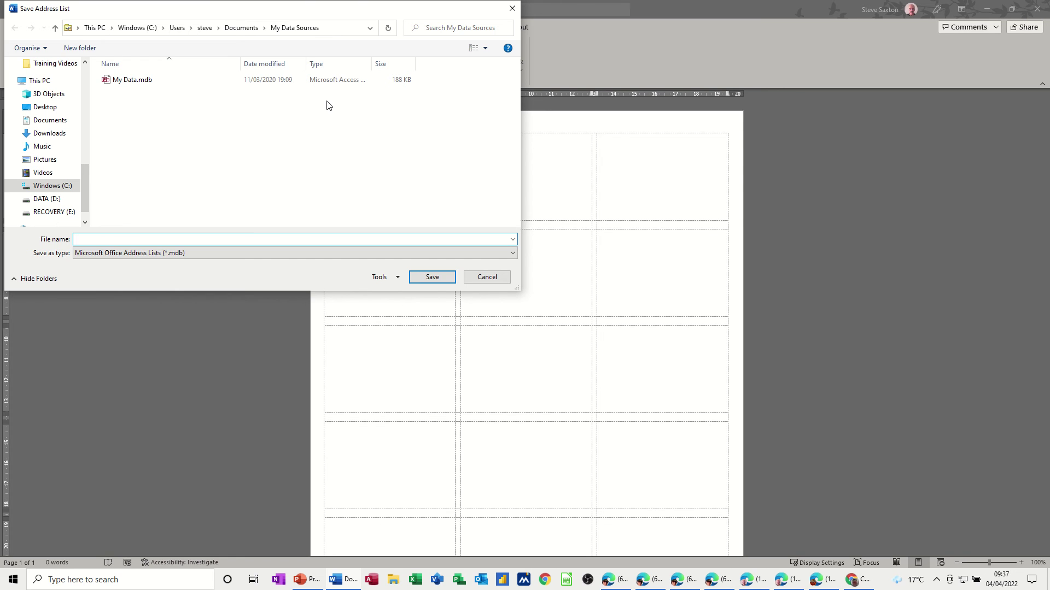
{"action": "type", "text": "My"}
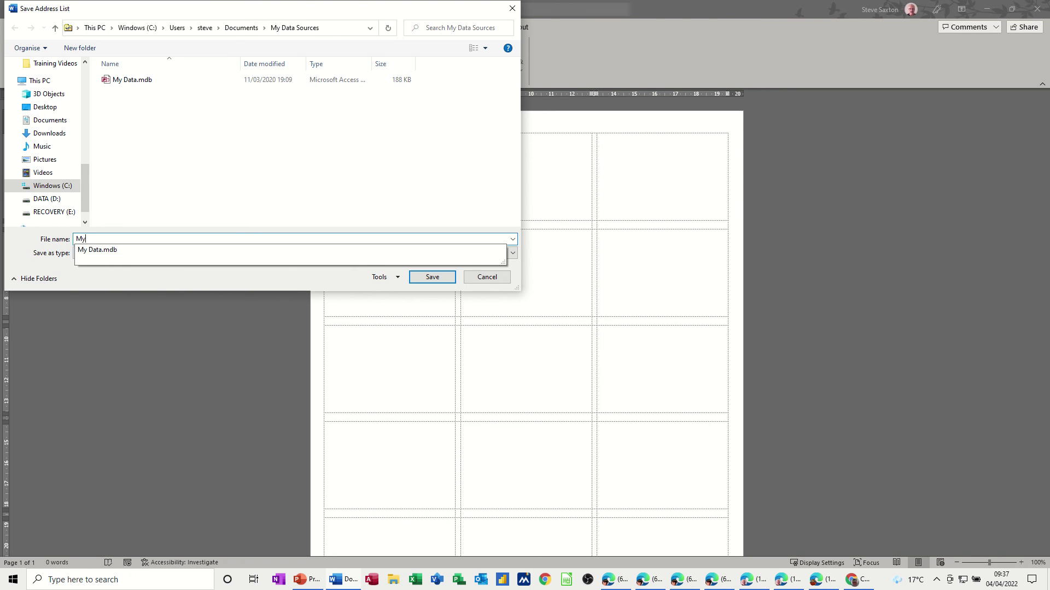
{"action": "type", "text": "Addresses"}
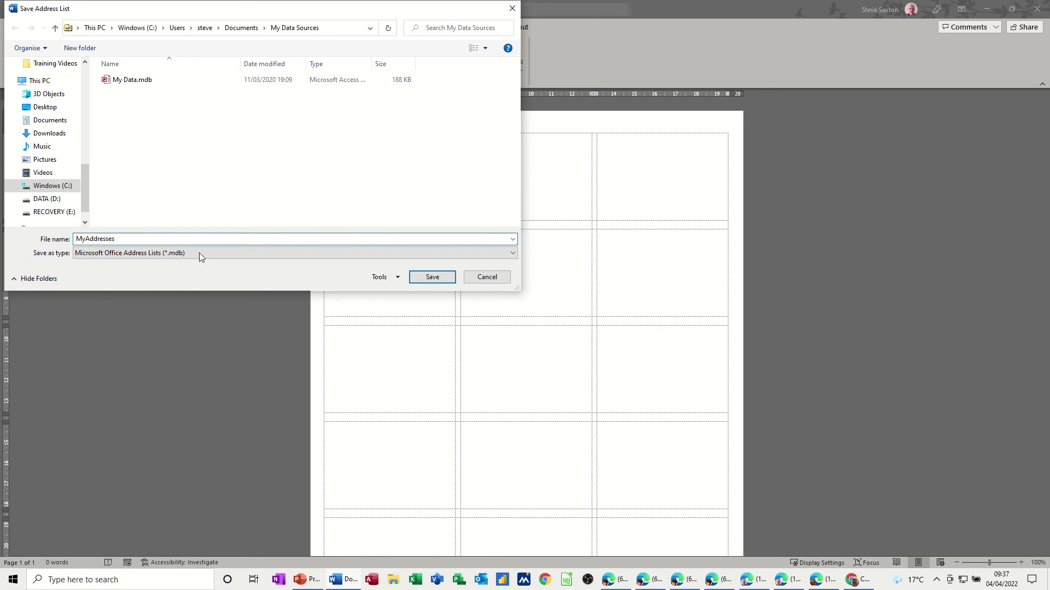
{"action": "left_click", "coordinate": [431, 277]}
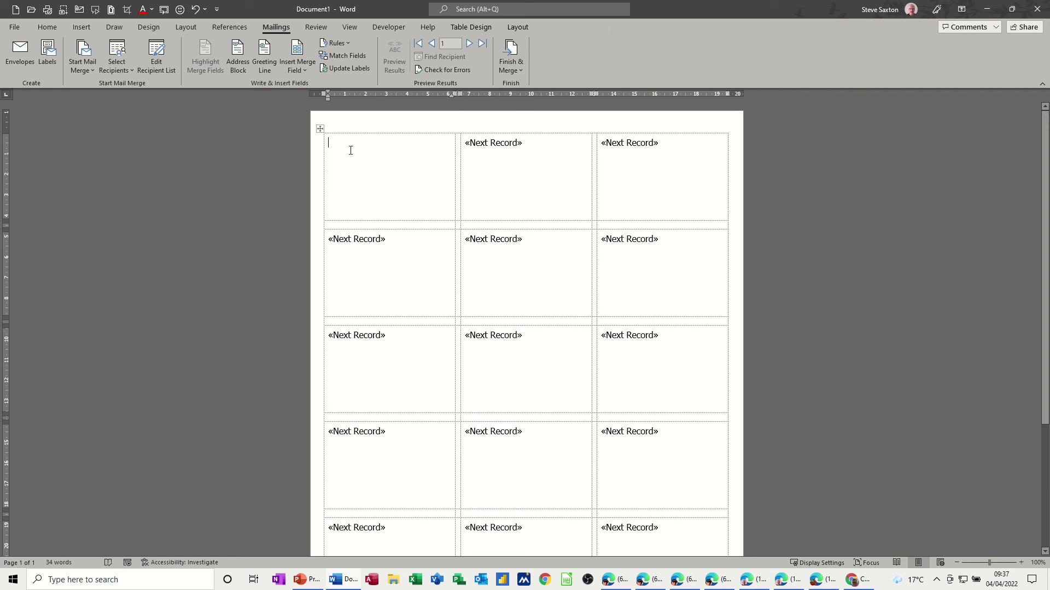
- Open Address Block settings and pick the 'Mr. Joshua Q. Randall Jr.' name format
{"action": "left_click", "coordinate": [237, 56]}
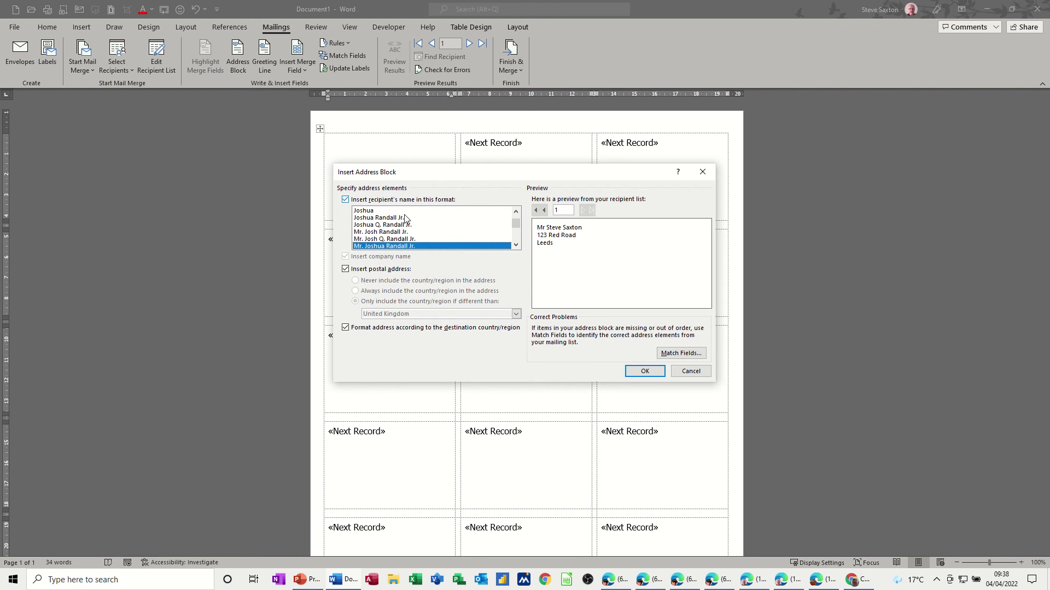
{"action": "left_click", "coordinate": [515, 245]}
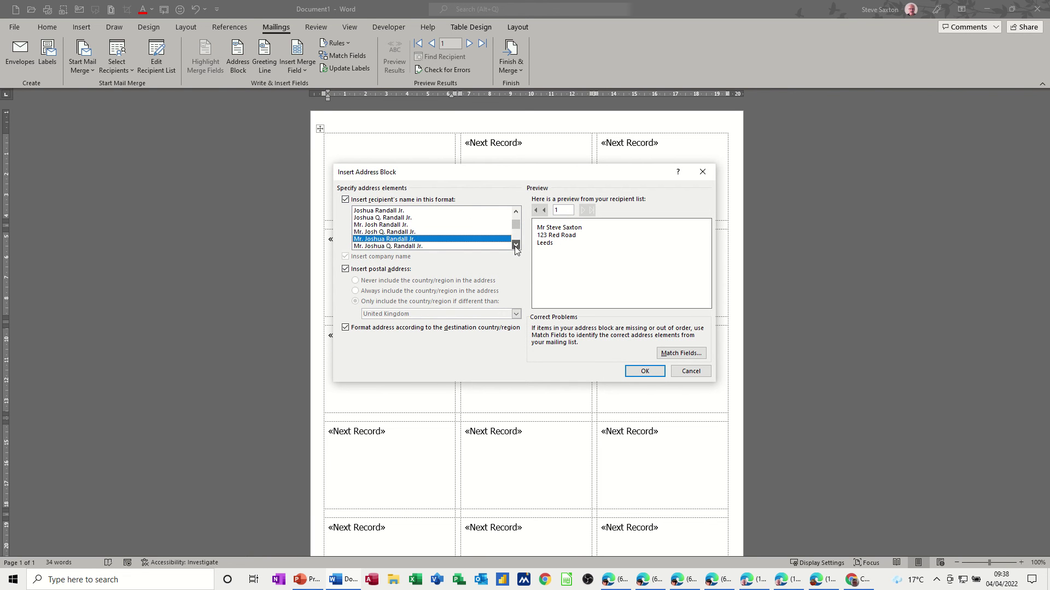
{"action": "left_click", "coordinate": [405, 225]}
{"action": "left_click", "coordinate": [405, 231]}
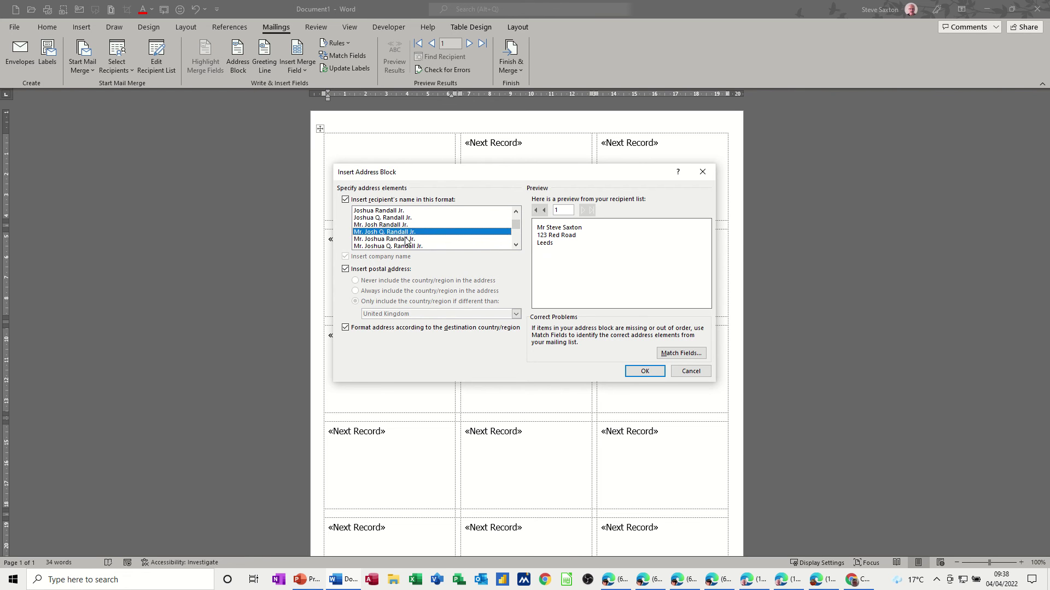
{"action": "left_click", "coordinate": [406, 238]}
{"action": "left_click", "coordinate": [410, 246]}
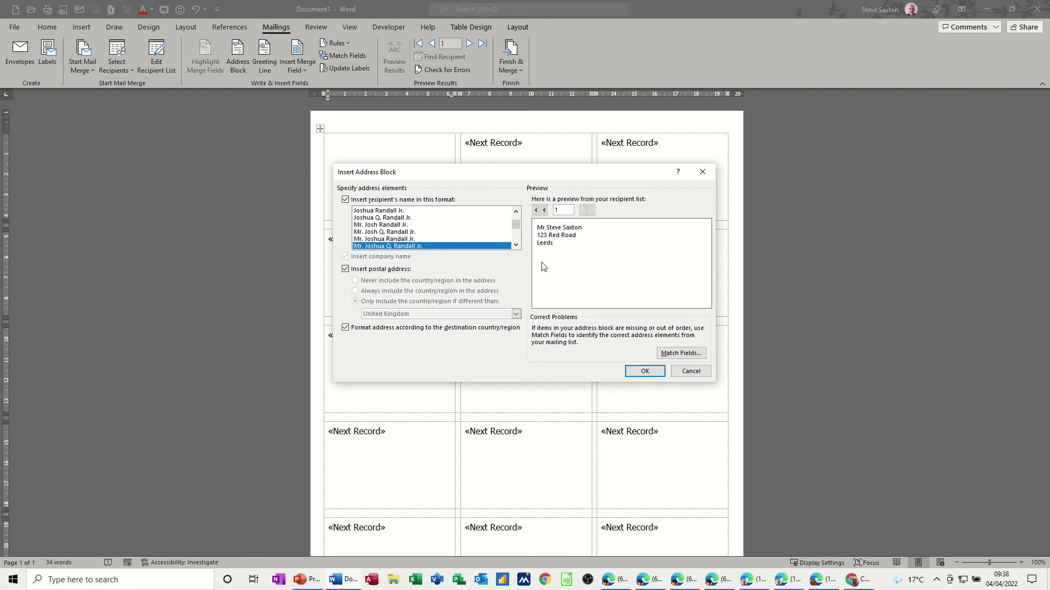
- Insert the address block, preview it, then delete the «AddressBlock» field from the first label
{"action": "left_click", "coordinate": [640, 373]}
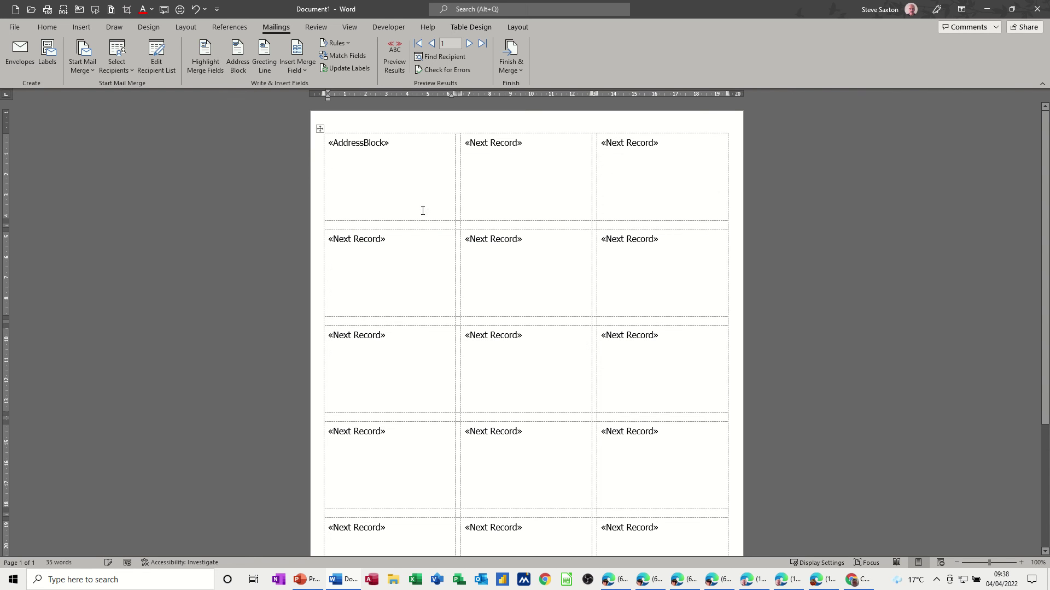
{"action": "left_click", "coordinate": [394, 63]}
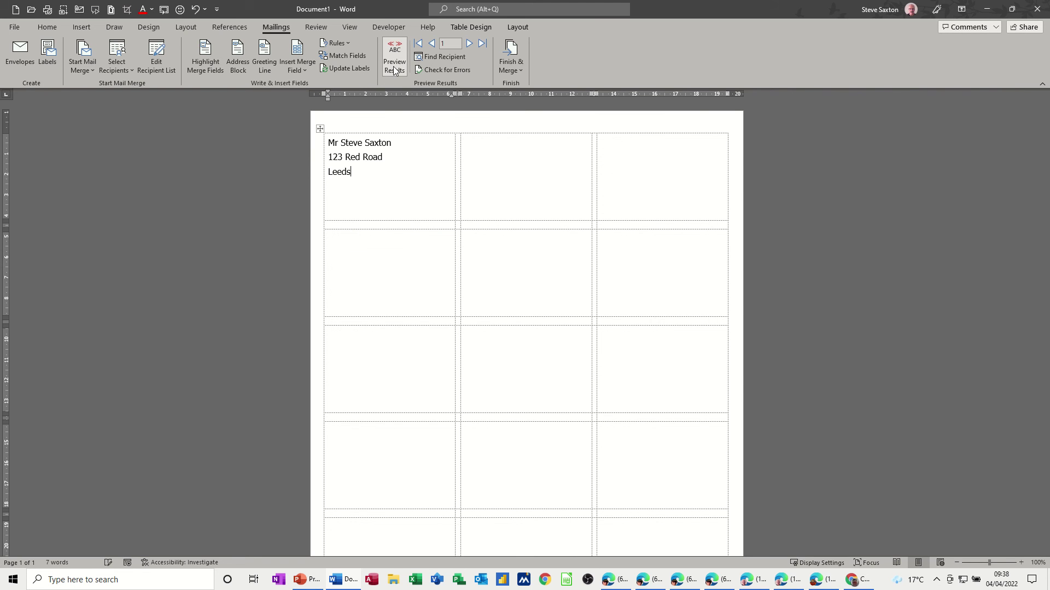
{"action": "left_click", "coordinate": [393, 63]}
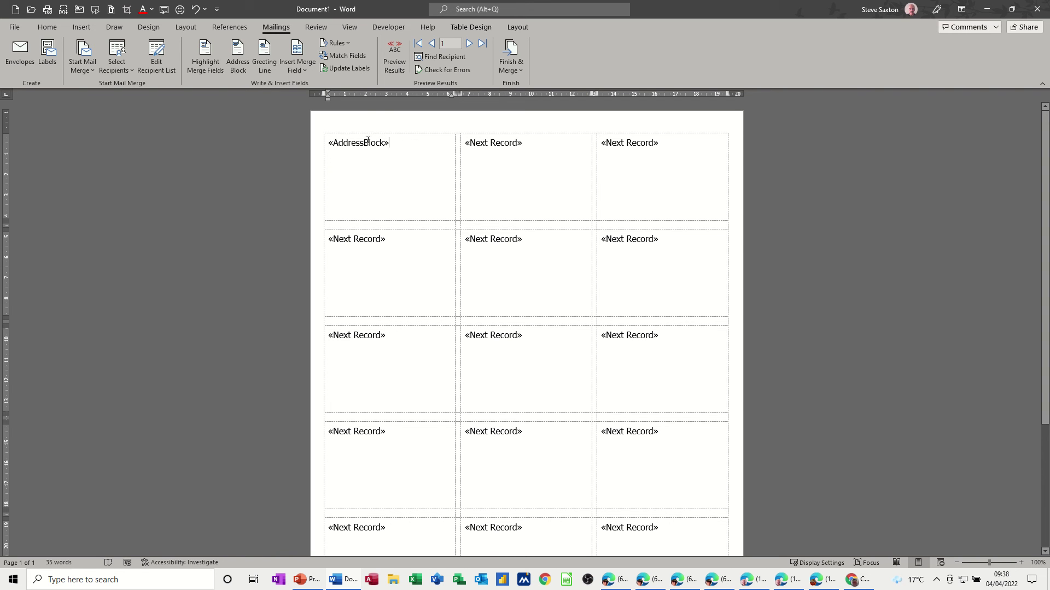
{"action": "left_click_drag", "start_coordinate": [390, 144], "coordinate": [330, 148]}
{"action": "left_click", "coordinate": [329, 149]}
{"action": "double_click", "coordinate": [329, 149]}
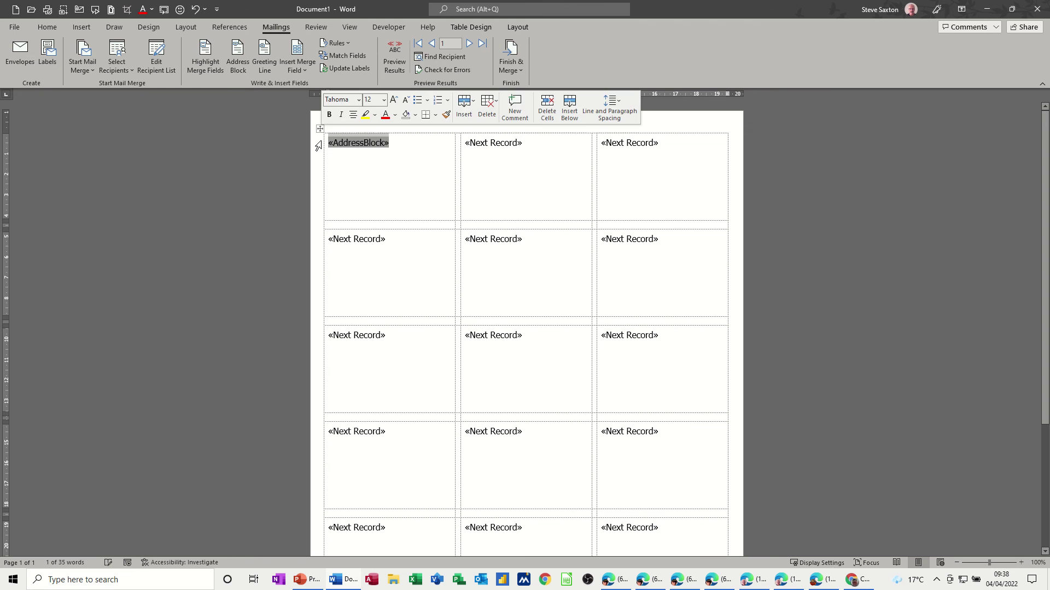
{"action": "key", "text": "Delete"}
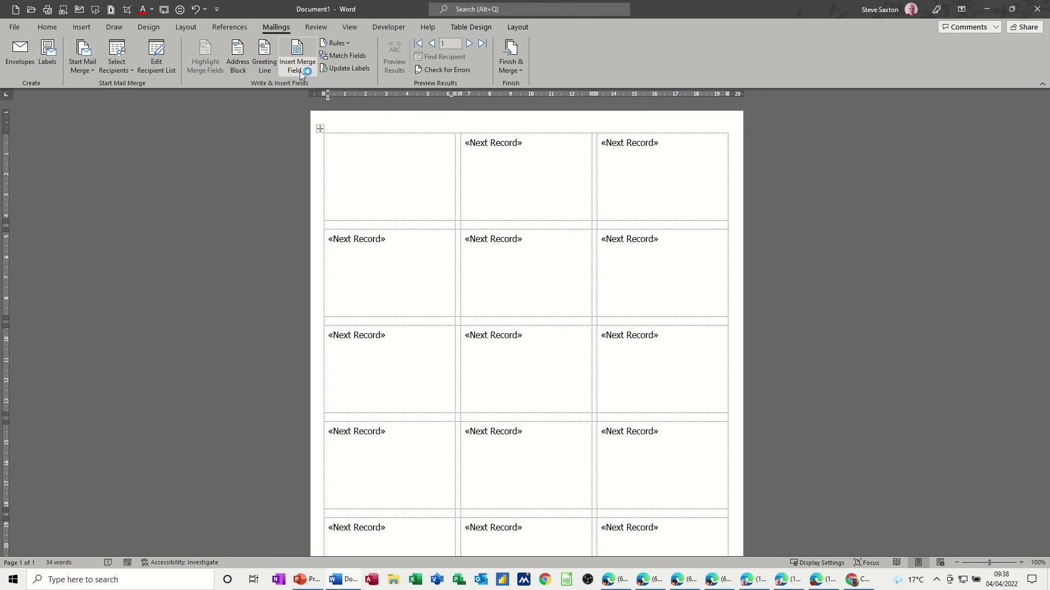
- Insert the Title, First_Name and Last_Name merge fields and briefly preview the result
{"action": "left_click", "coordinate": [303, 71]}
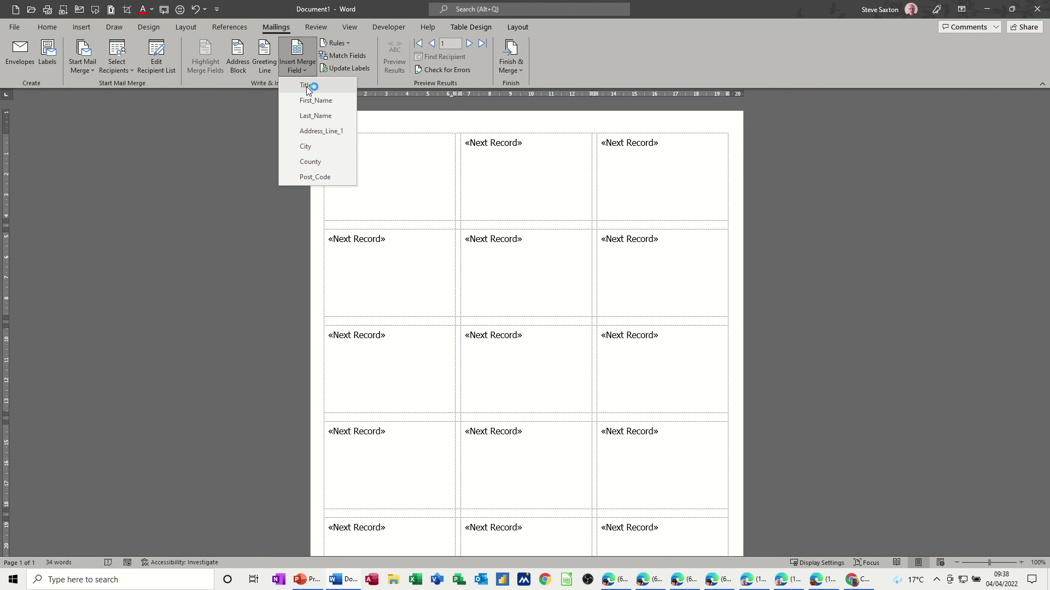
{"action": "left_click", "coordinate": [306, 86]}
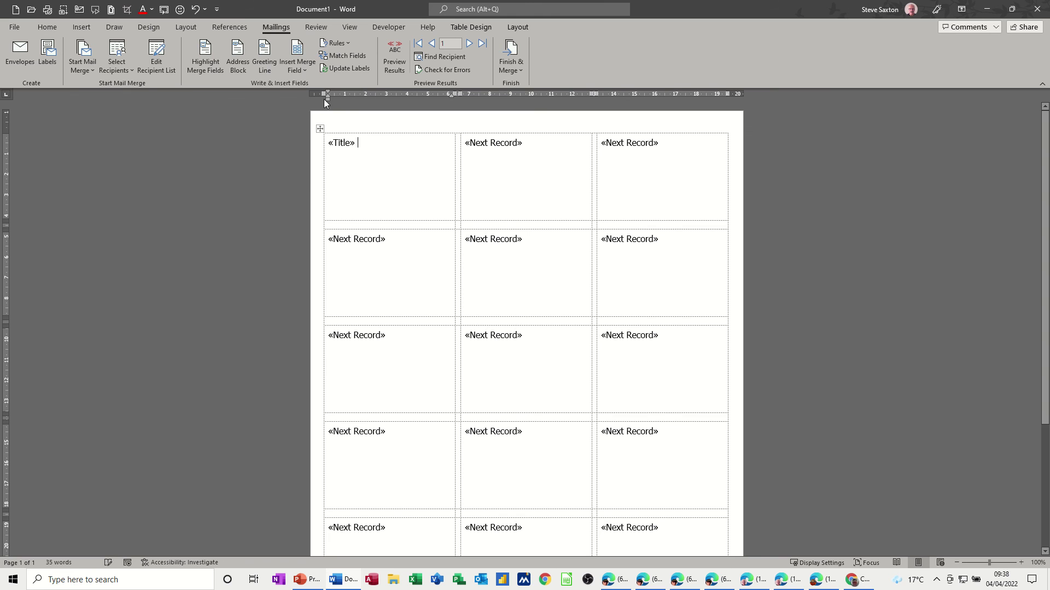
{"action": "left_click", "coordinate": [306, 67]}
{"action": "left_click", "coordinate": [312, 100]}
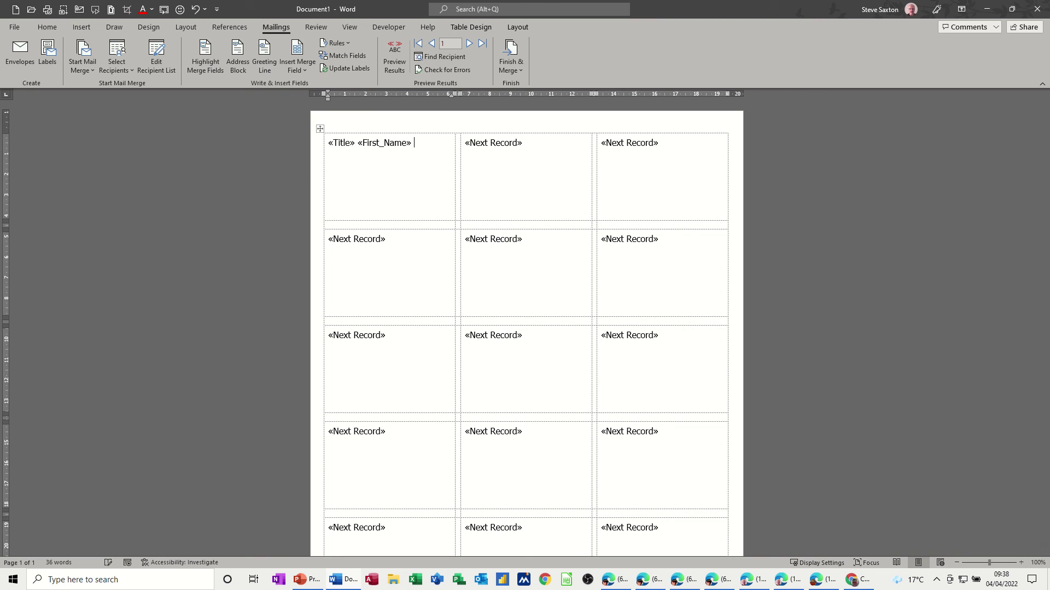
{"action": "left_click", "coordinate": [304, 71]}
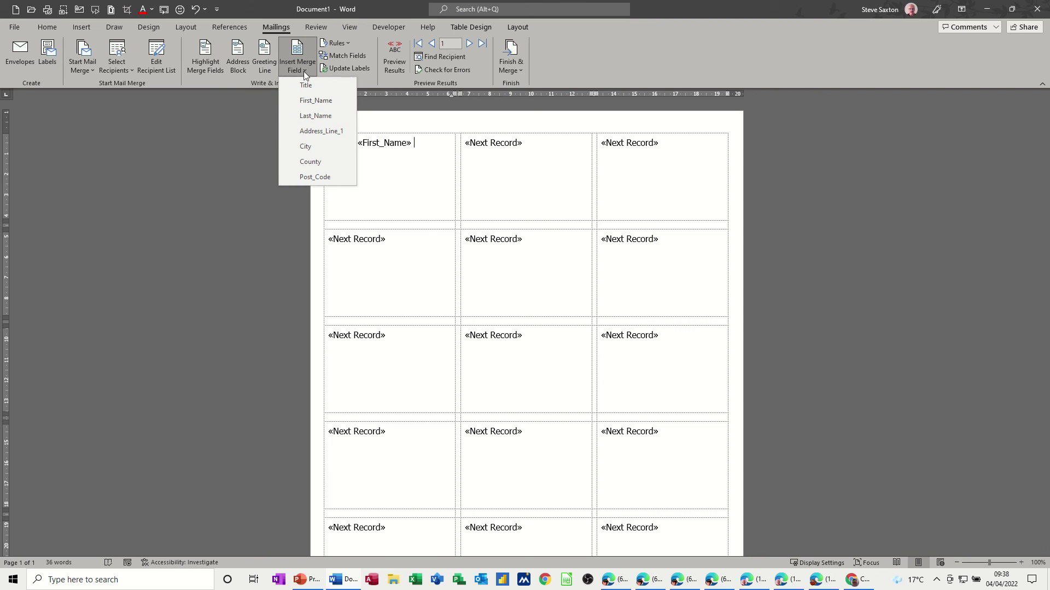
{"action": "left_click", "coordinate": [305, 116]}
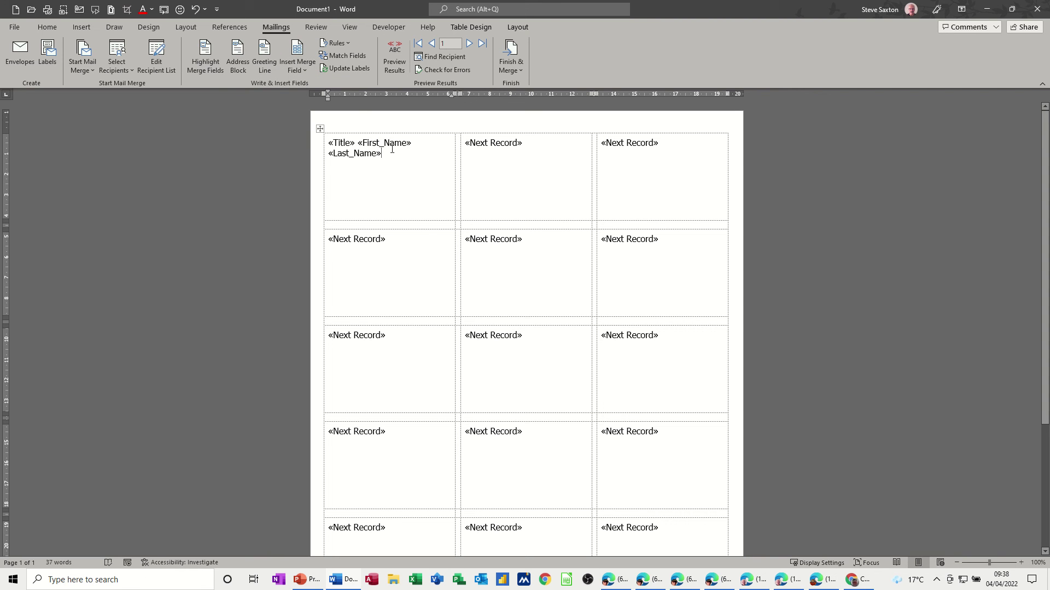
{"action": "left_click", "coordinate": [393, 62]}
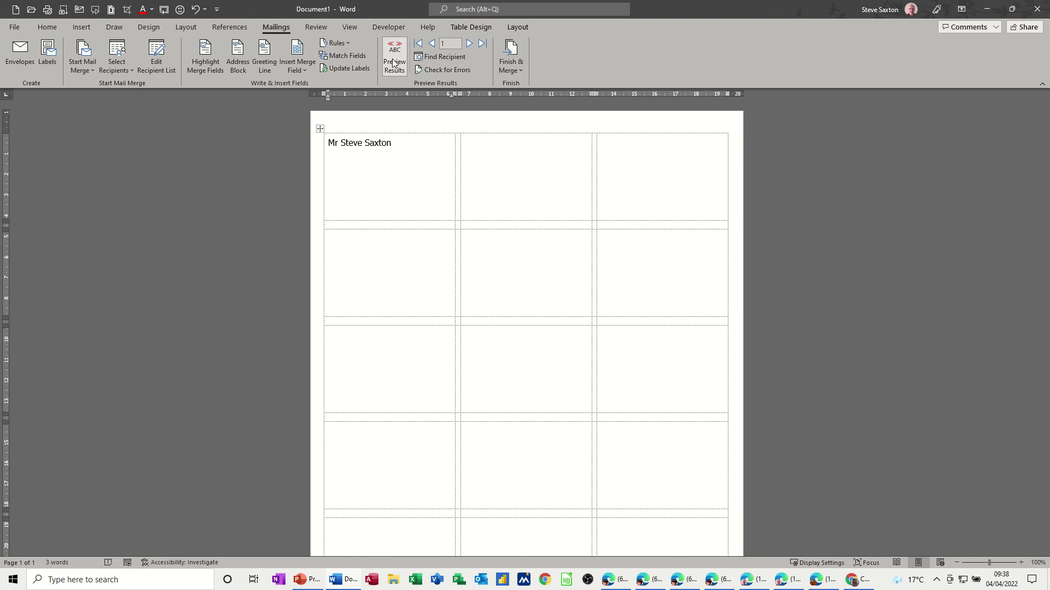
{"action": "left_click", "coordinate": [394, 62]}
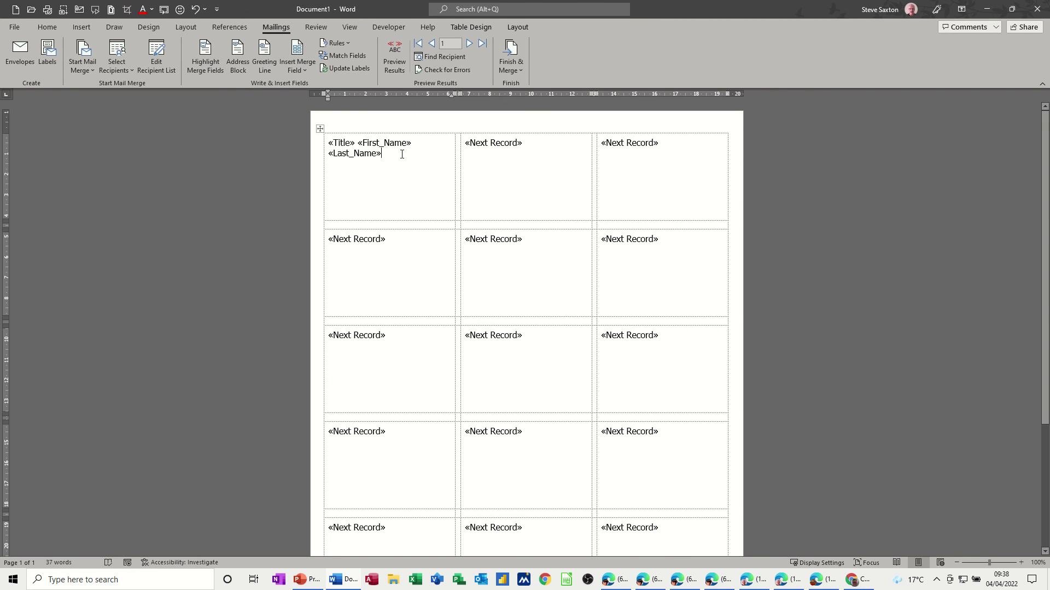
- Add Address_Line_1, City, County and Post_Code fields on separate lines and preview the merged address
{"action": "left_click", "coordinate": [306, 71]}
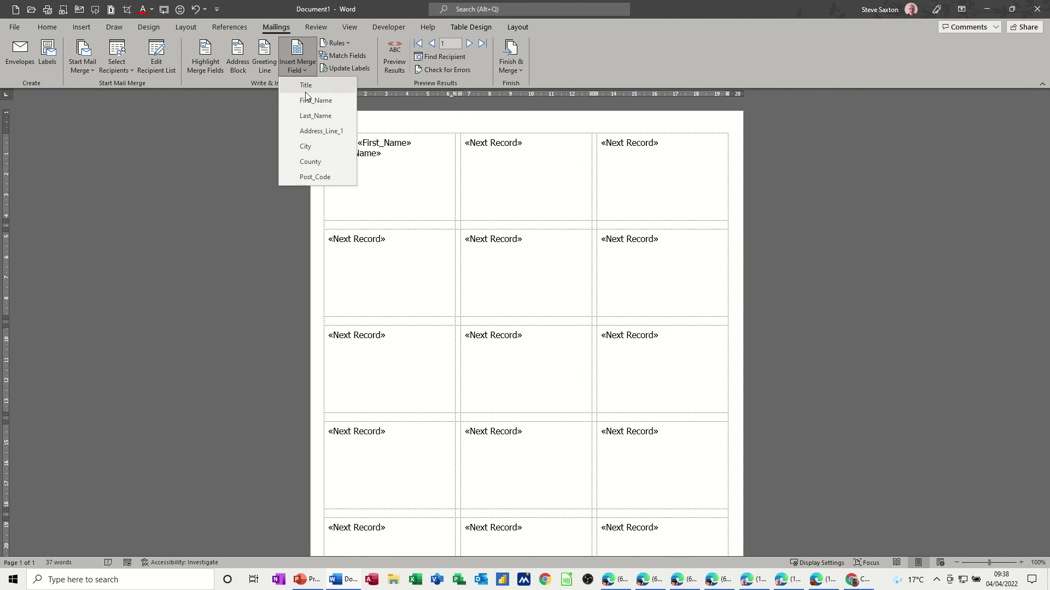
{"action": "left_click", "coordinate": [310, 131]}
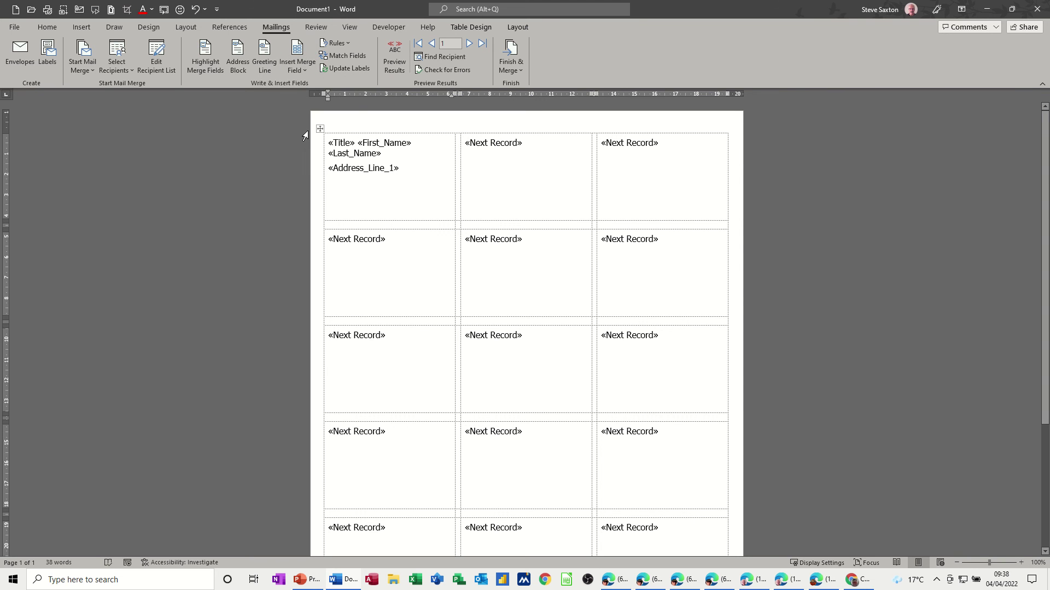
{"action": "left_click", "coordinate": [304, 71]}
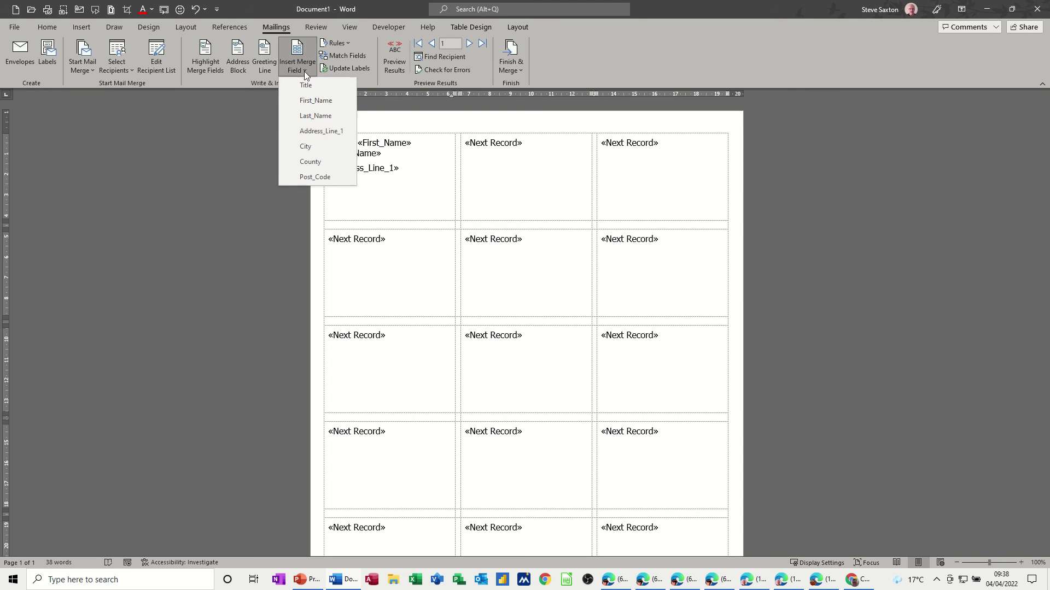
{"action": "left_click", "coordinate": [310, 146]}
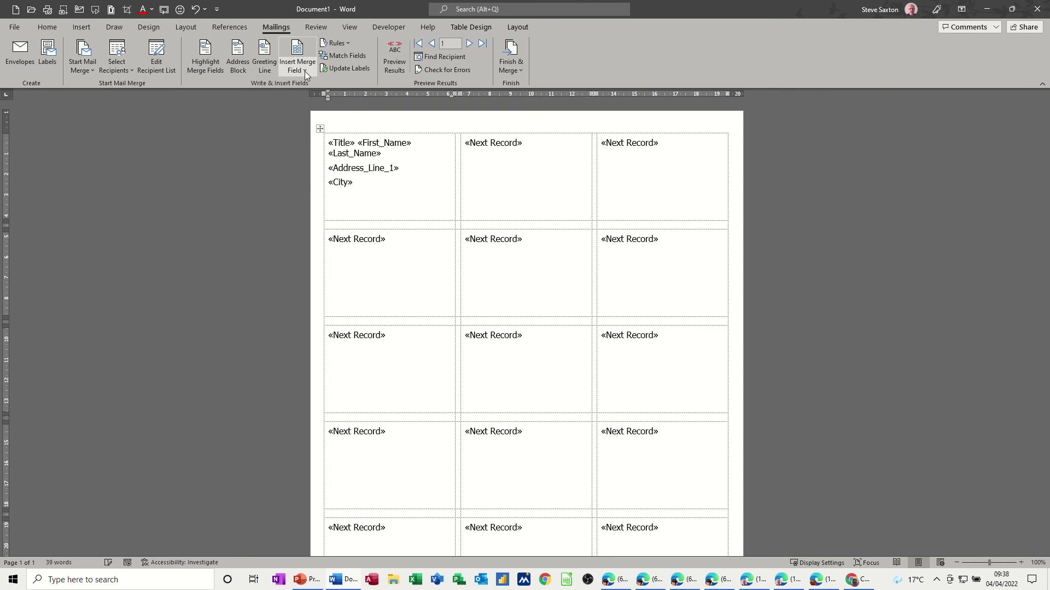
{"action": "left_click", "coordinate": [304, 71]}
{"action": "left_click", "coordinate": [309, 161]}
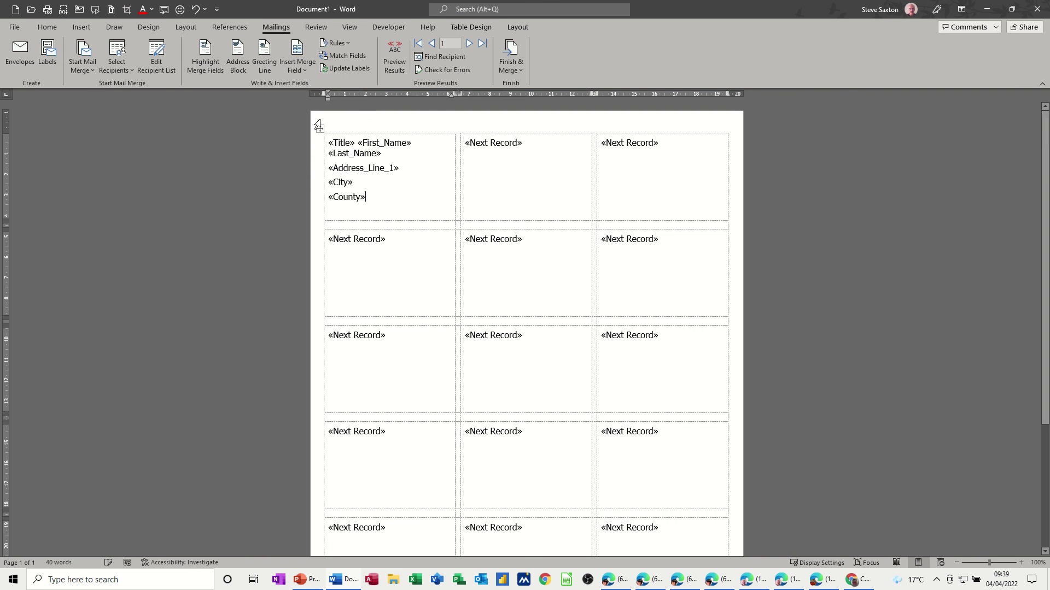
{"action": "key", "text": "Return"}
{"action": "left_click", "coordinate": [308, 71]}
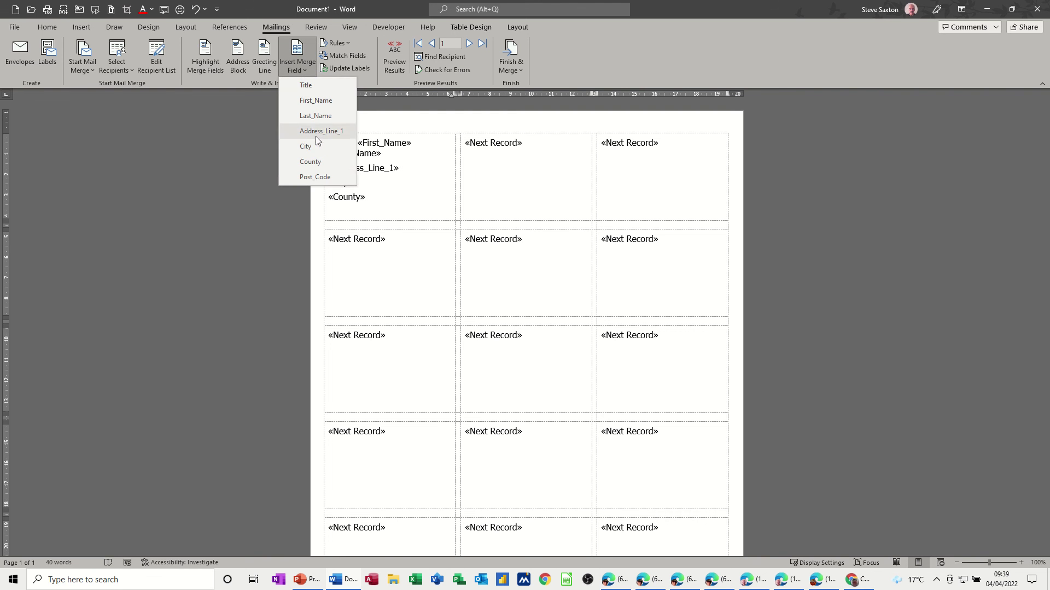
{"action": "left_click", "coordinate": [316, 178]}
{"action": "left_click", "coordinate": [392, 70]}
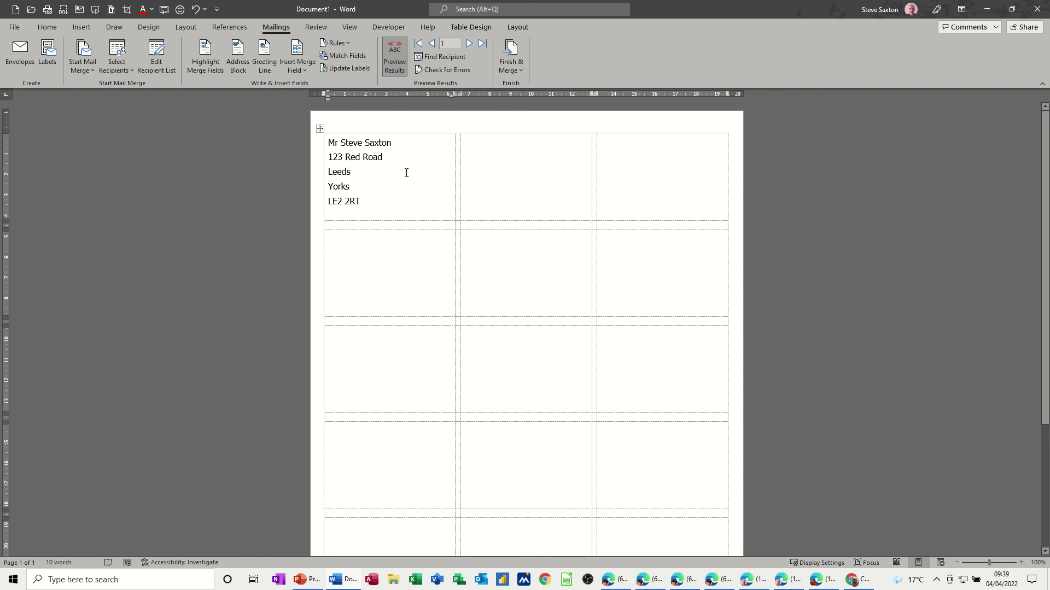
- Refresh the merge preview and update all labels so the five recipients' addresses appear
{"action": "left_click", "coordinate": [390, 66]}
{"action": "left_click", "coordinate": [390, 66]}
{"action": "left_click", "coordinate": [342, 69]}
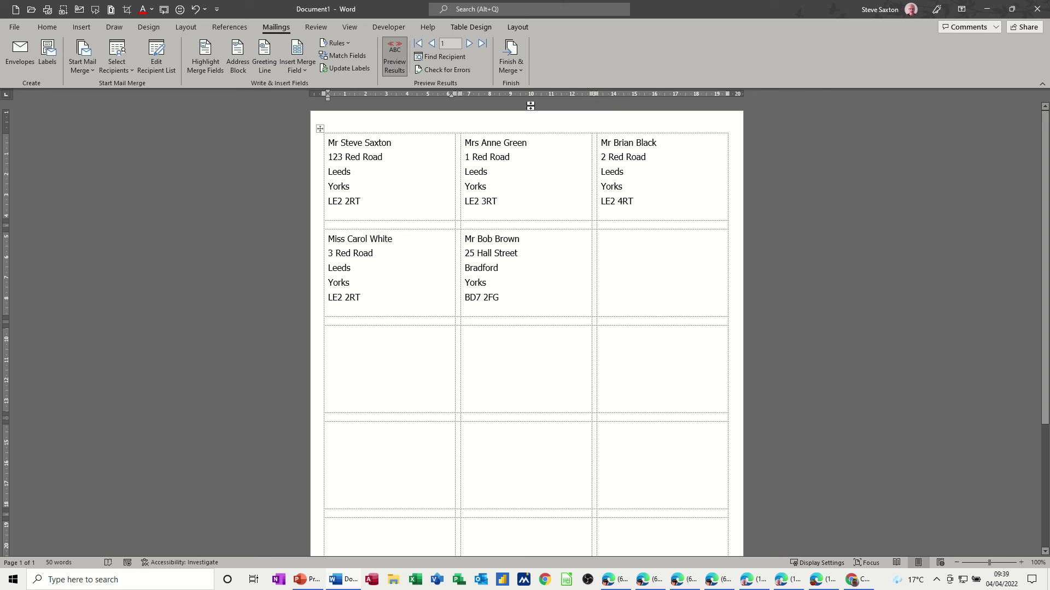
{"action": "left_click", "coordinate": [520, 71]}
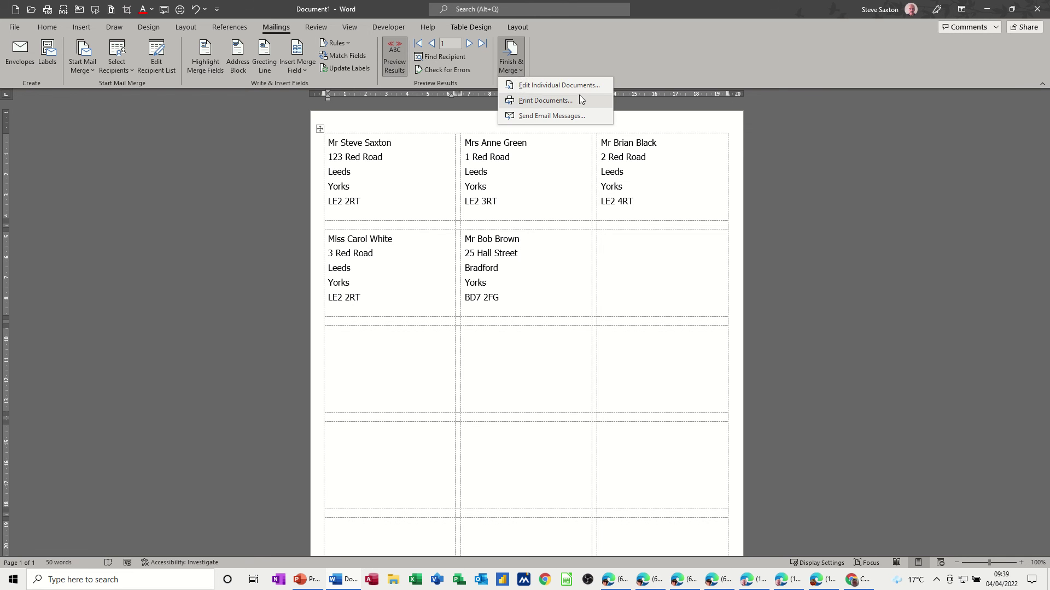
{"action": "left_click", "coordinate": [561, 303]}
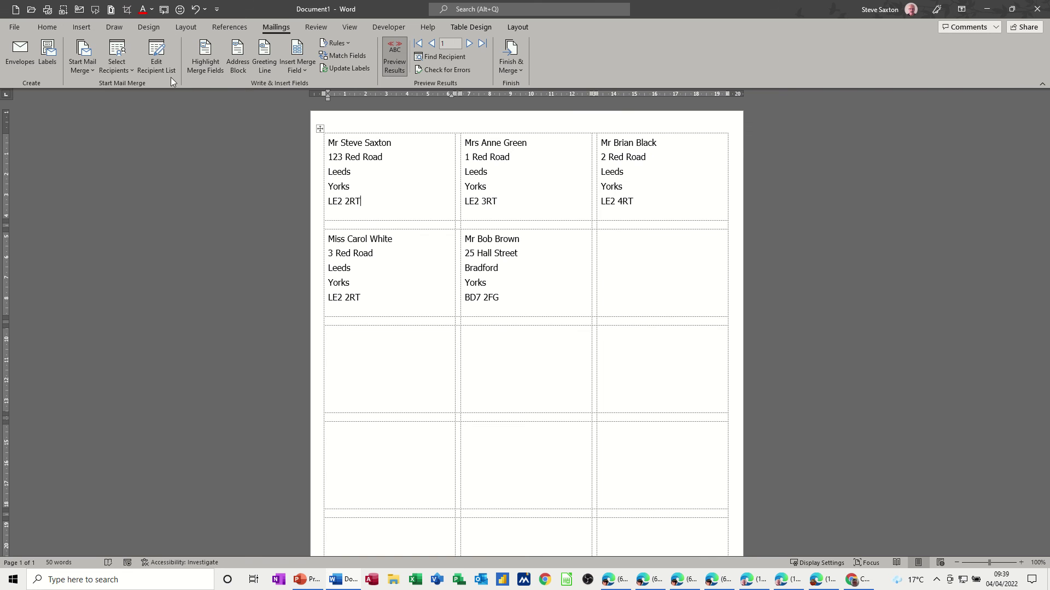
- Open the MyAddresses.mdb data source for editing and start a new entry row
{"action": "left_click", "coordinate": [158, 62]}
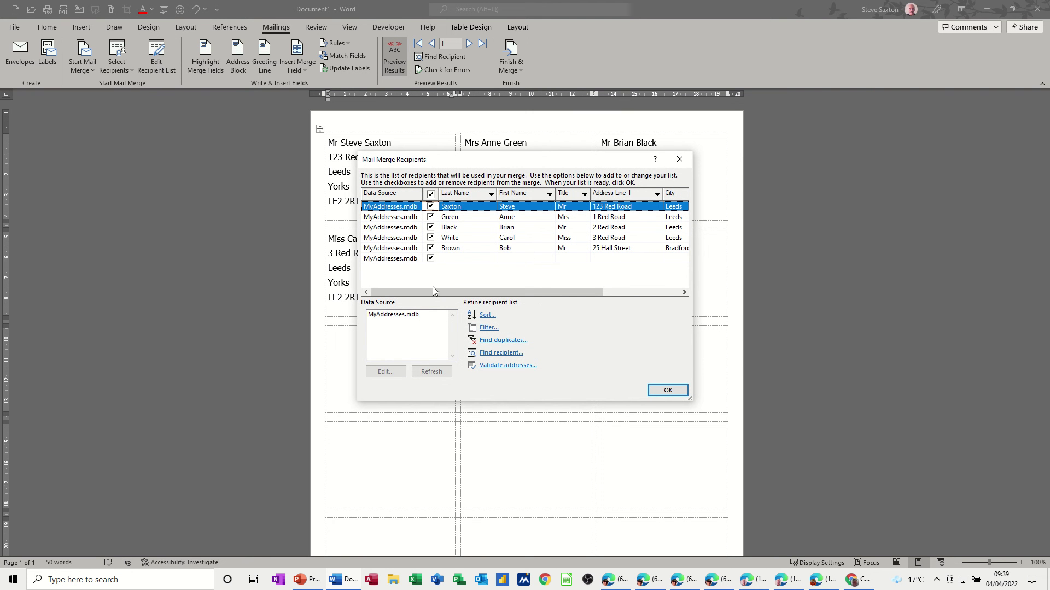
{"action": "left_click", "coordinate": [449, 262]}
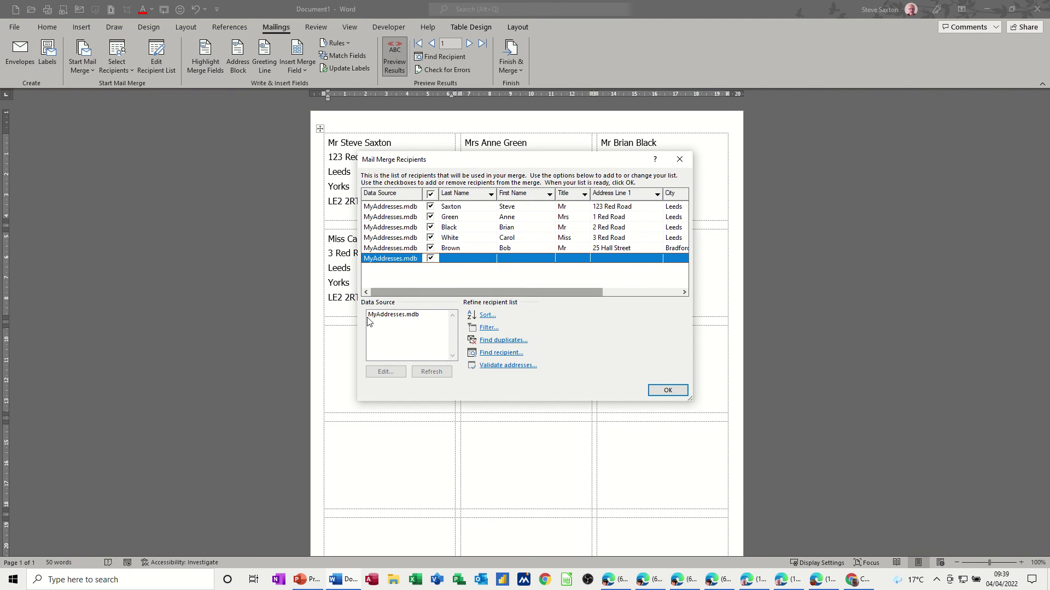
{"action": "left_click", "coordinate": [390, 320]}
{"action": "left_click", "coordinate": [389, 374]}
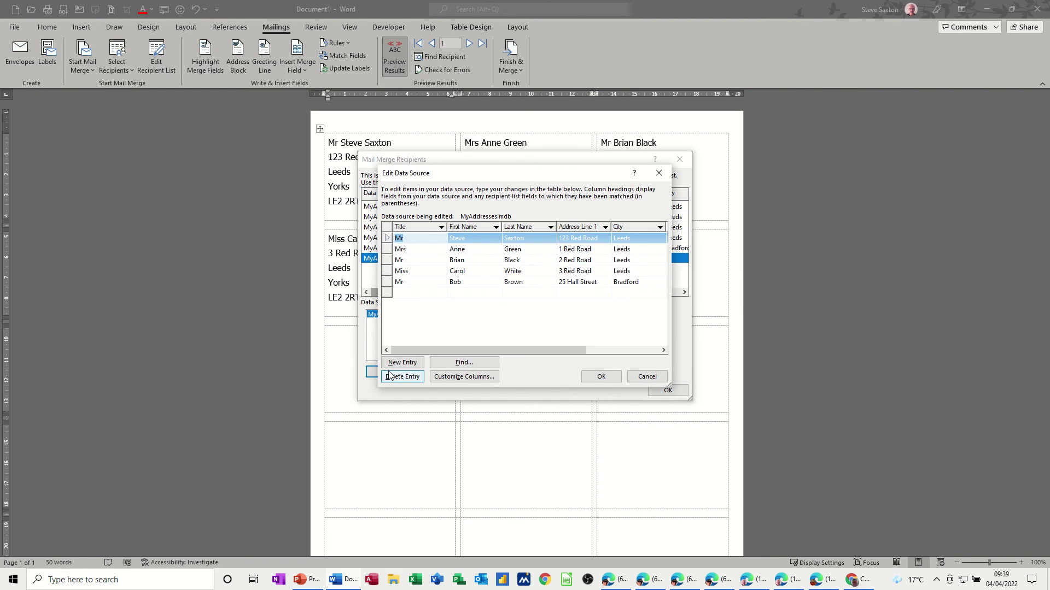
{"action": "left_click", "coordinate": [410, 293]}
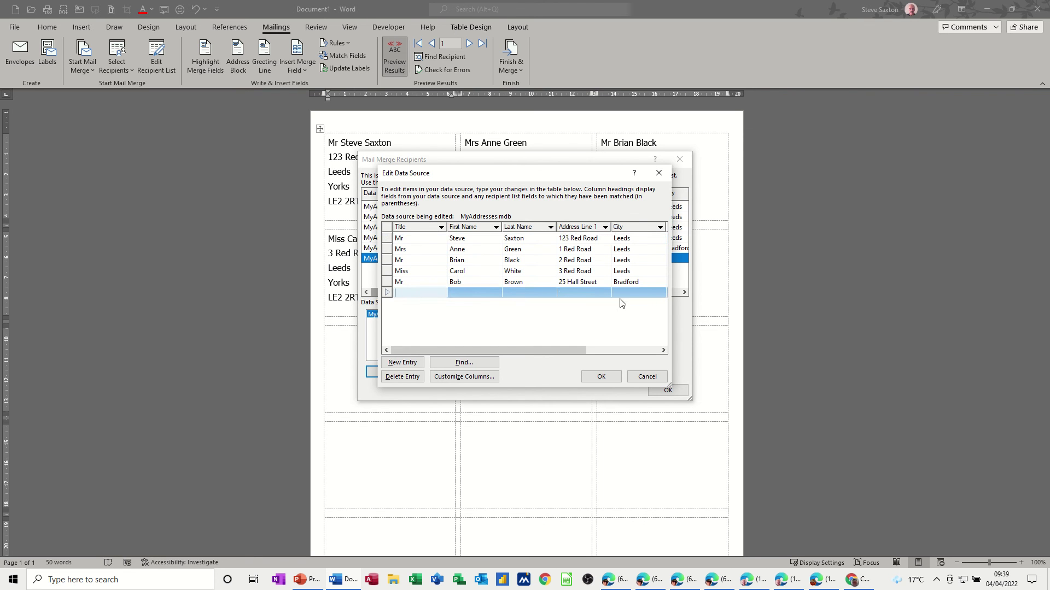
- Enter the new recipient's title, first name and last name
{"action": "type", "text": "Mrs"}
{"action": "key", "text": "Tab"}
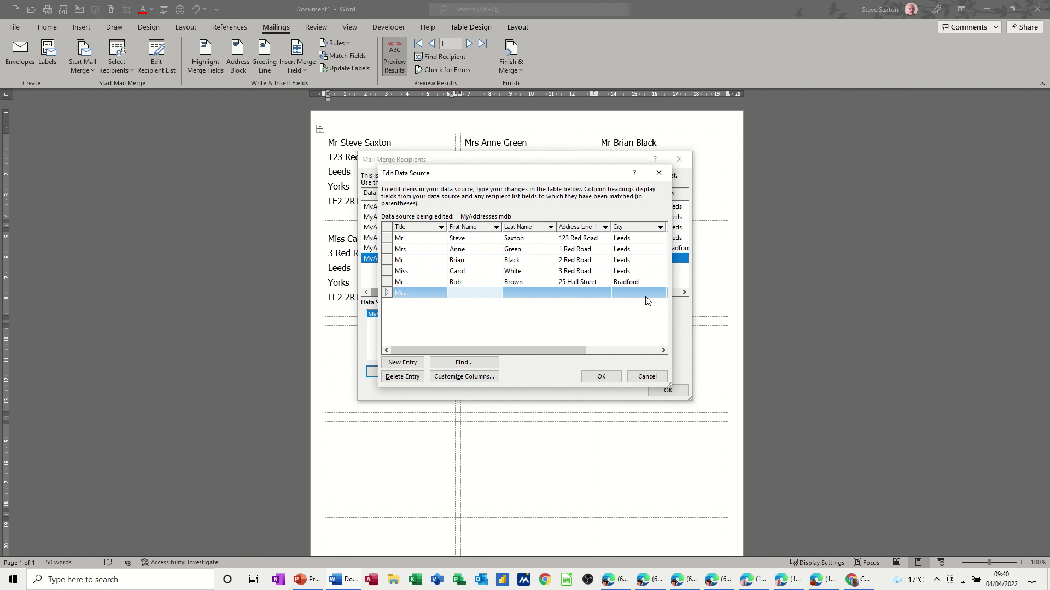
{"action": "key", "text": "Tab"}
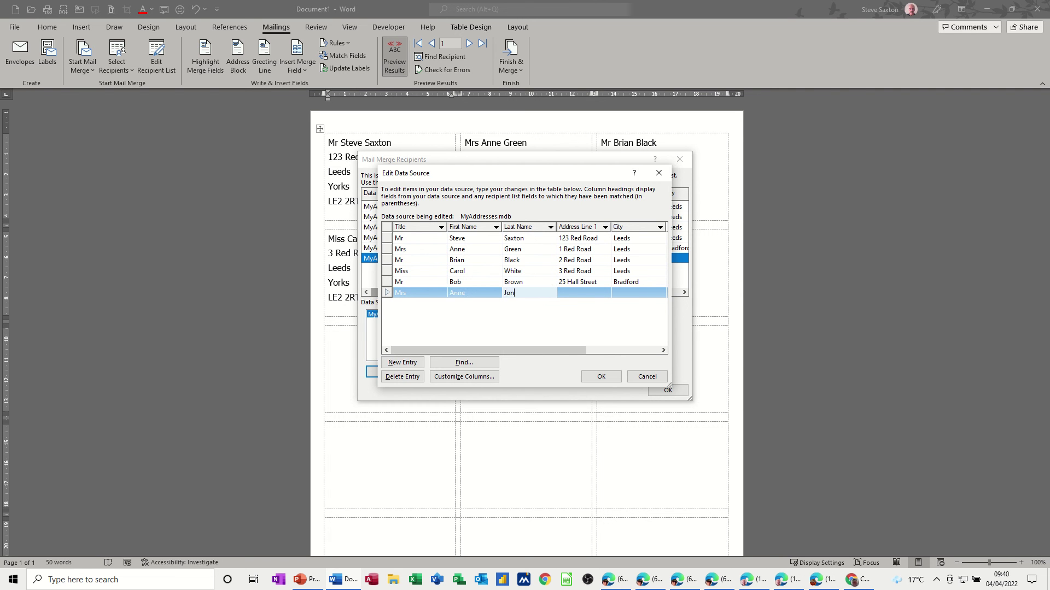
{"action": "key", "text": "Tab"}
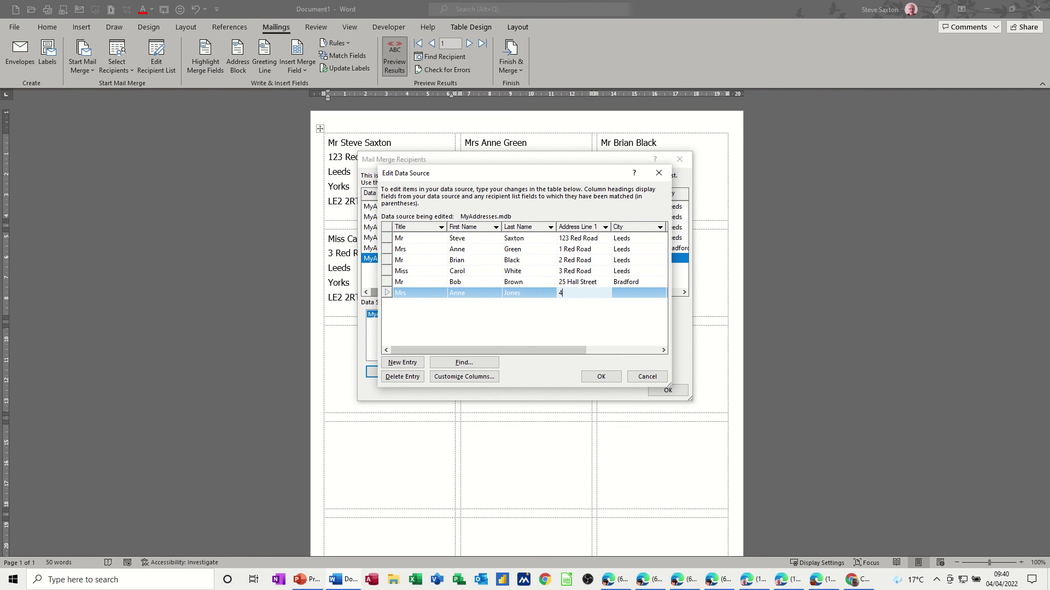
- Fill in the new recipient's street address, city, county and post code
{"action": "left_click", "coordinate": [646, 297]}
{"action": "type", "text": "Leeds"}
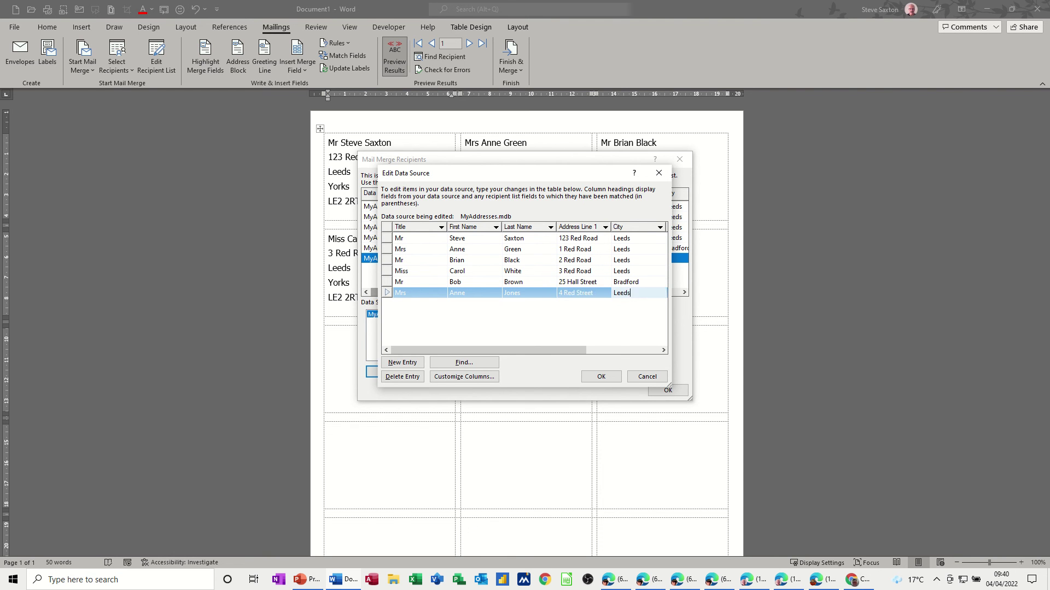
{"action": "key", "text": "Tab"}
{"action": "type", "text": "Y"}
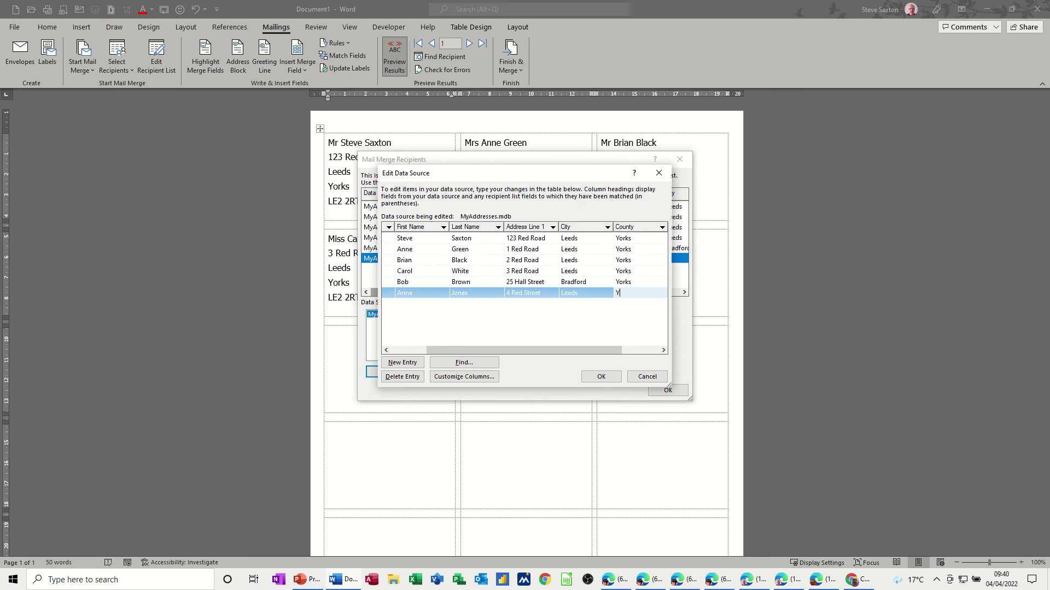
{"action": "type", "text": "orks"}
{"action": "key", "text": "Tab"}
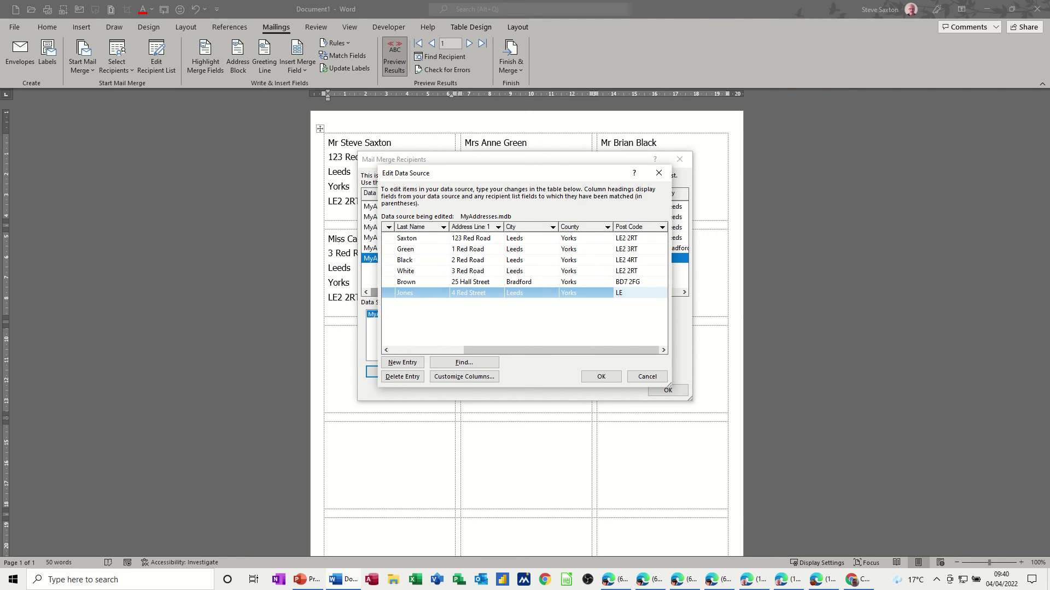
{"action": "type", "text": "LE4 3FT"}
{"action": "key", "text": "Tab"}
- Confirm the edits, save MyAddresses.mdb, and apply the six-recipient list to the labels
{"action": "left_click", "coordinate": [600, 375]}
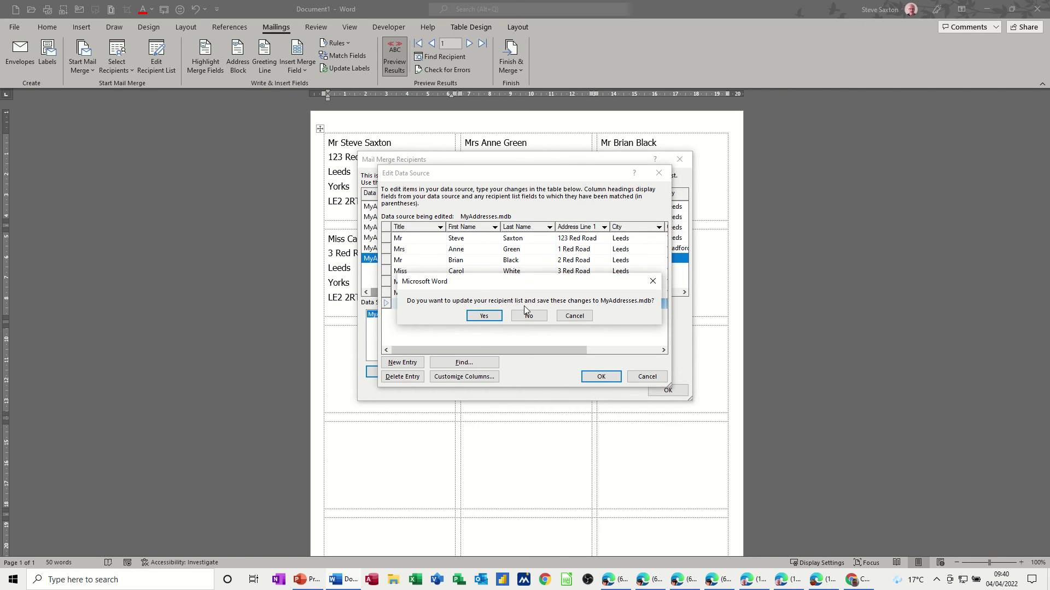
{"action": "left_click", "coordinate": [482, 316]}
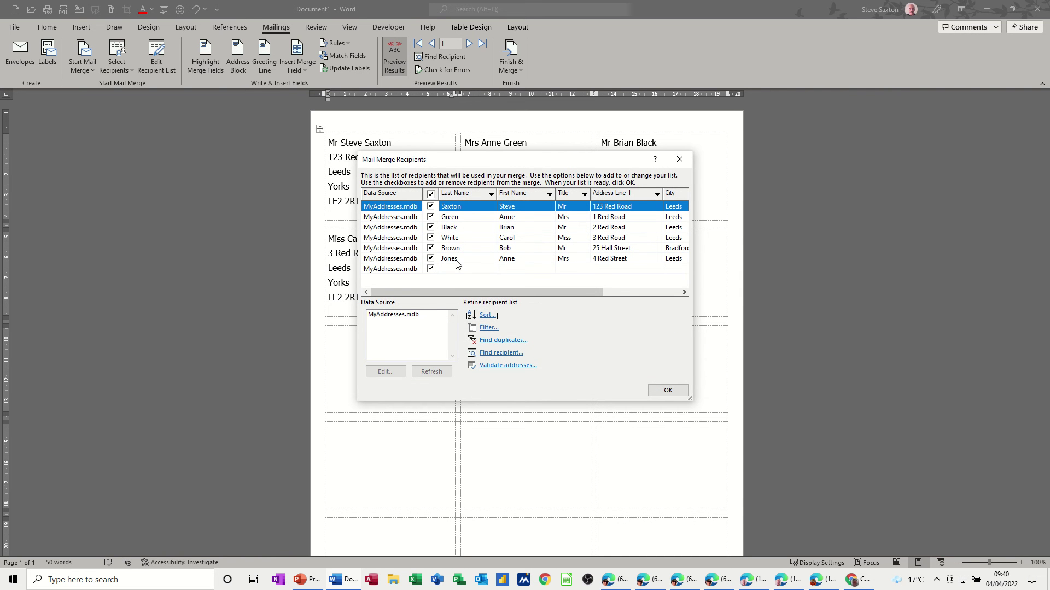
{"action": "left_click", "coordinate": [656, 393]}
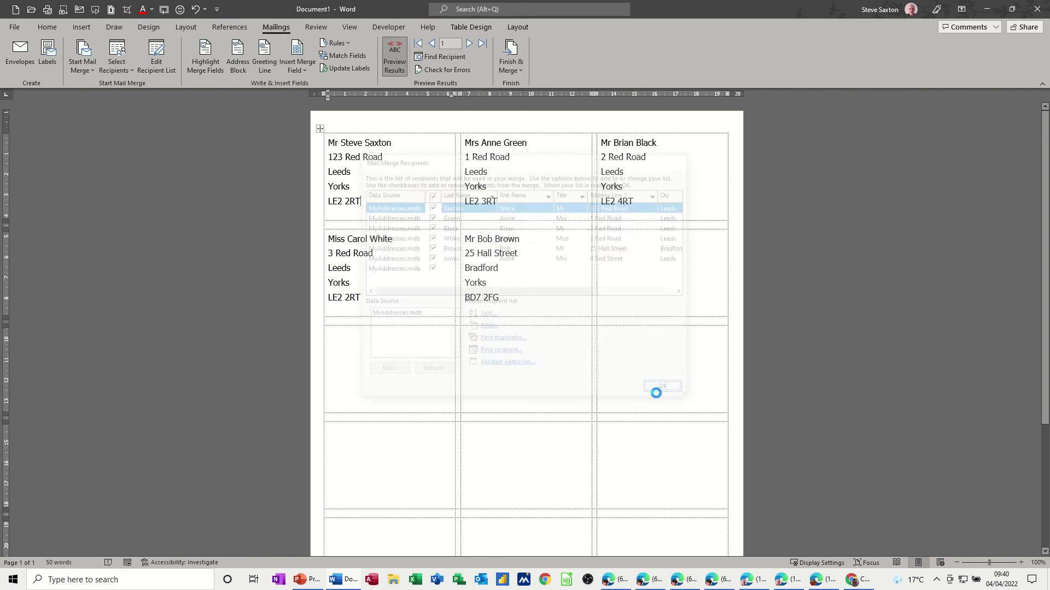